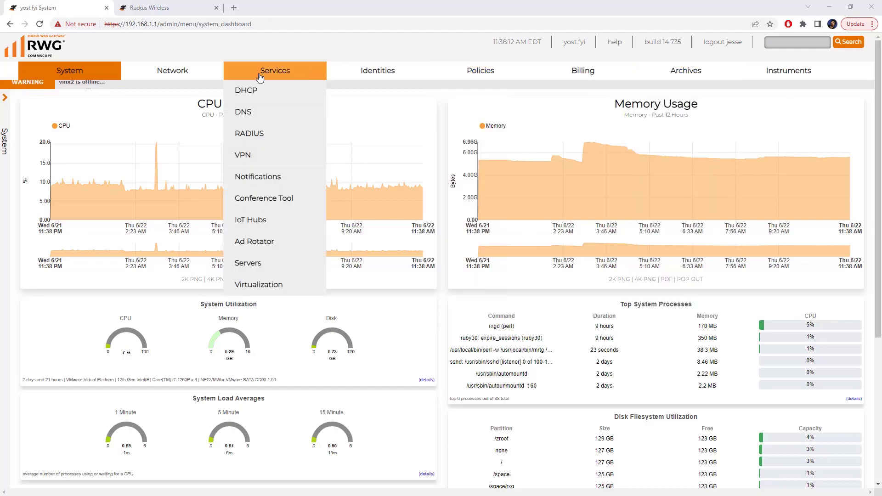
Review the gateway's wireless infrastructure page and its wired switch configuration page
mouse_move(171, 73)
click(157, 197)
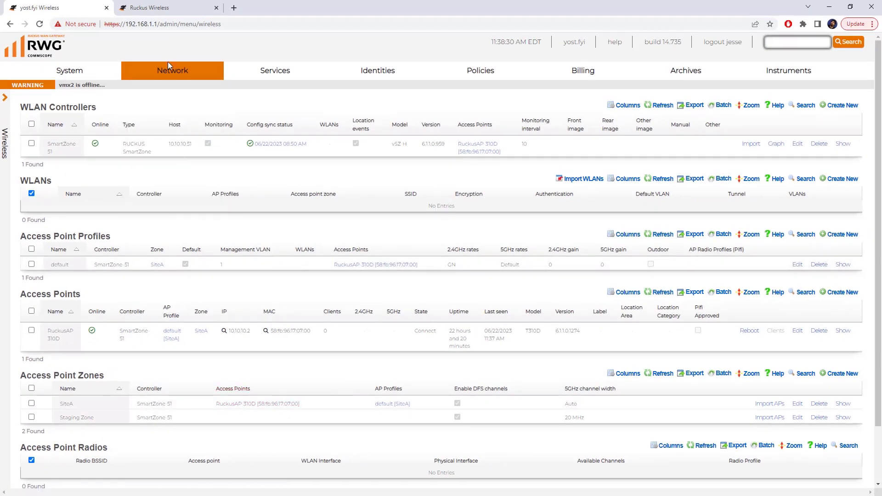
mouse_move(173, 76)
click(152, 181)
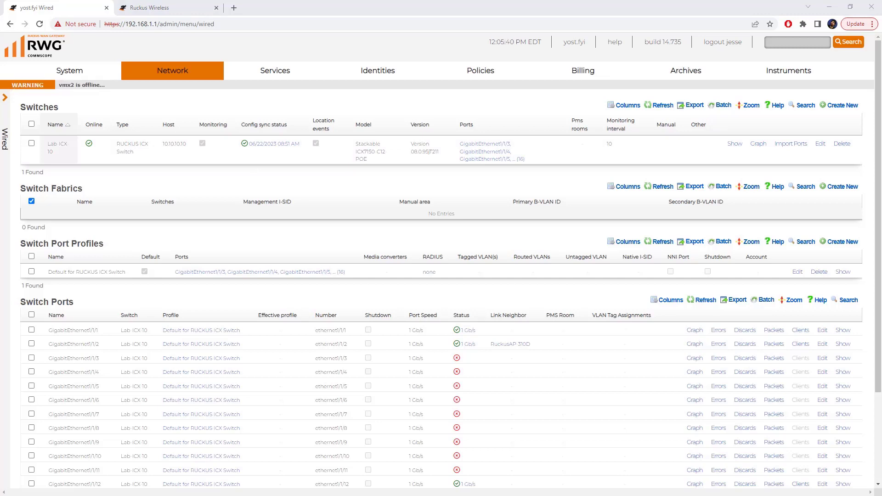
Start a new VLAN interface on the LAN page, named Microsegmentation VLANs, with vmx1 as the parent physical interface
mouse_move(183, 74)
click(162, 134)
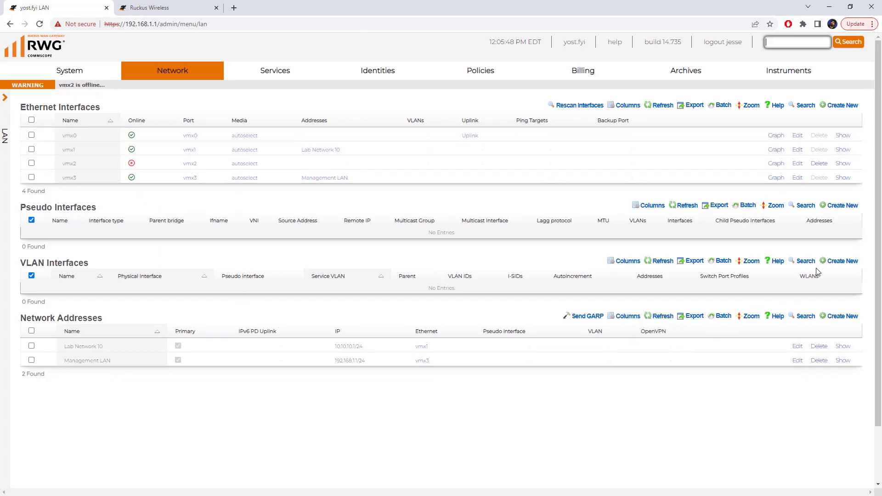
click(838, 263)
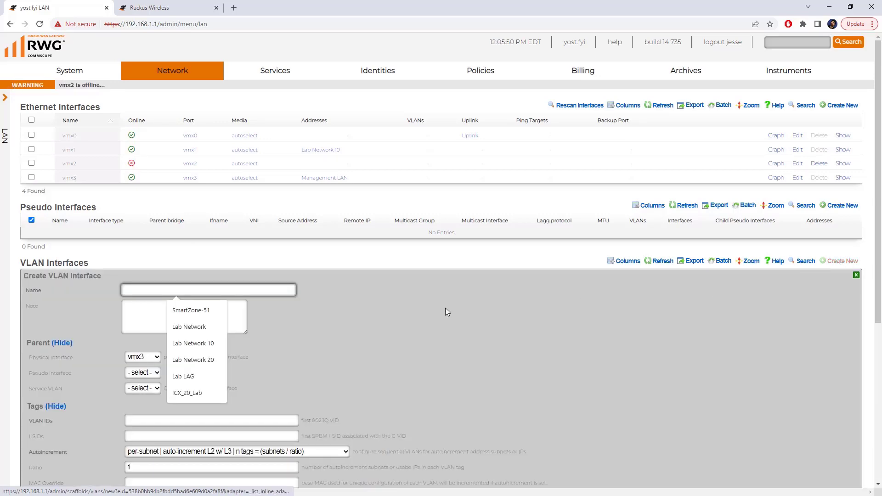
click(326, 255)
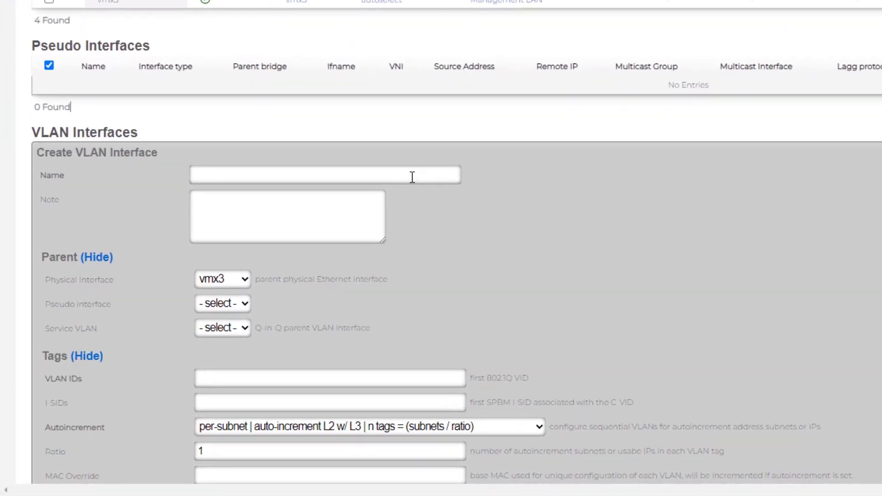
click(412, 177)
text(Microsegmentation VLANs)
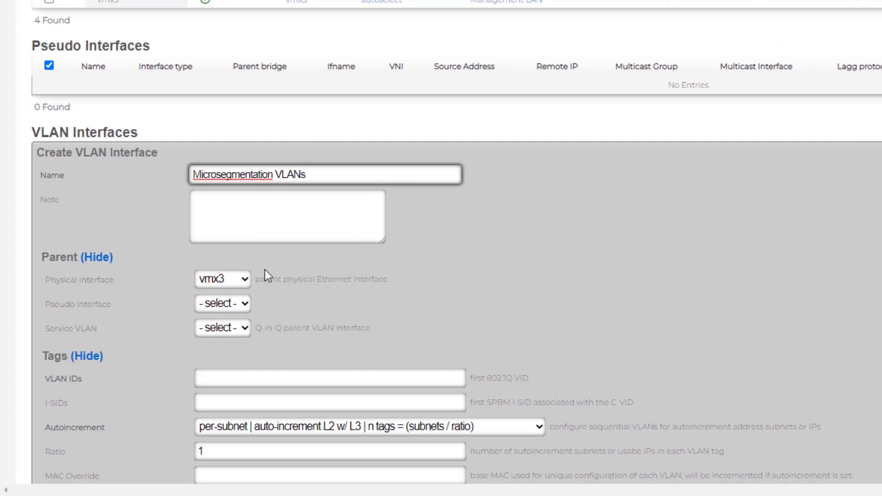
click(236, 280)
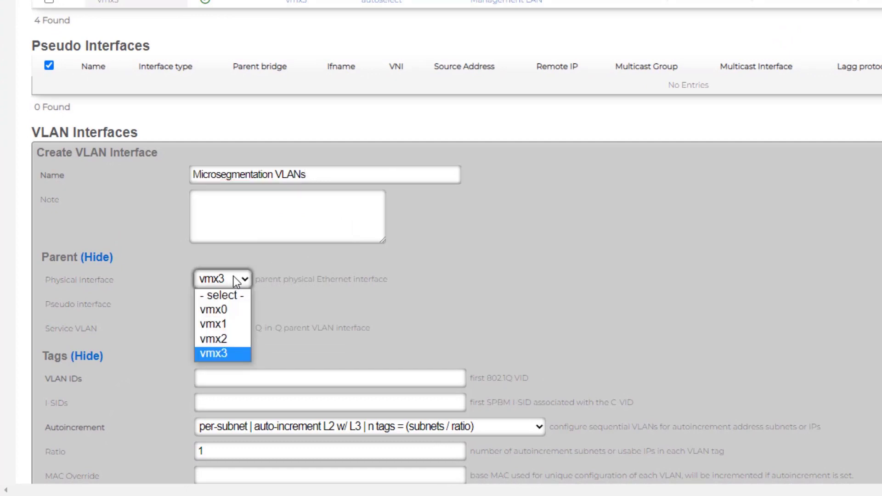
click(232, 325)
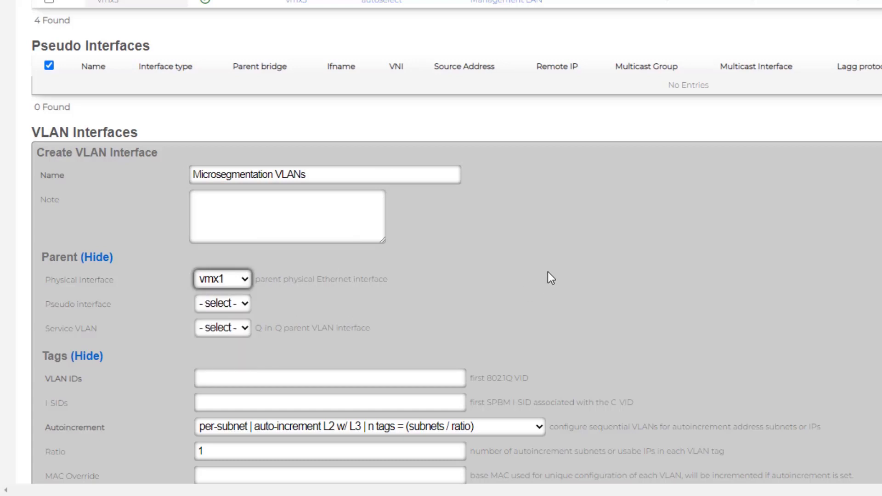
Set the VLAN interface's first VLAN ID to 100, keep per-subnet autoincrement with ratio 1, and create the interface
scroll(548, 275, down, 2)
click(301, 307)
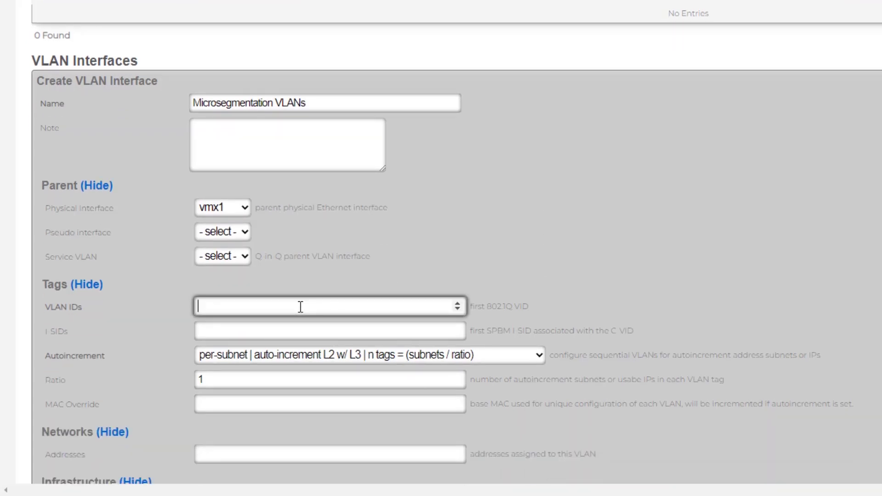
text(100)
scroll(633, 73, down, 3)
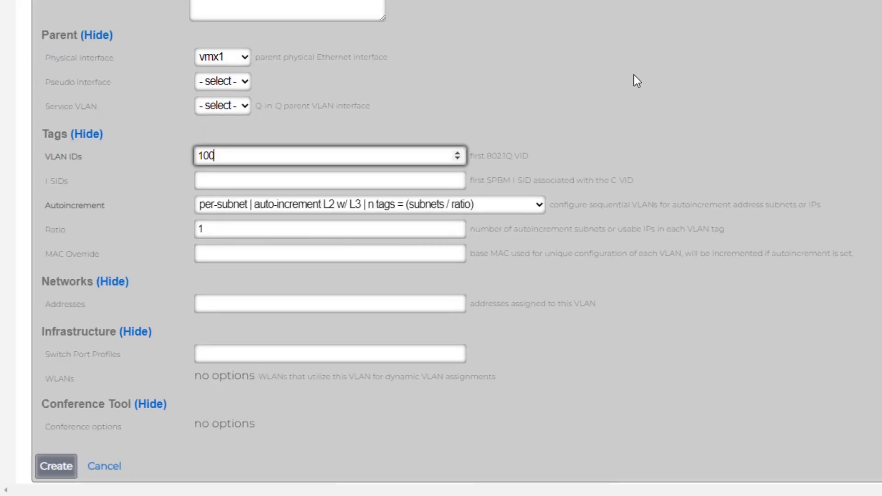
scroll(634, 75, down, 2)
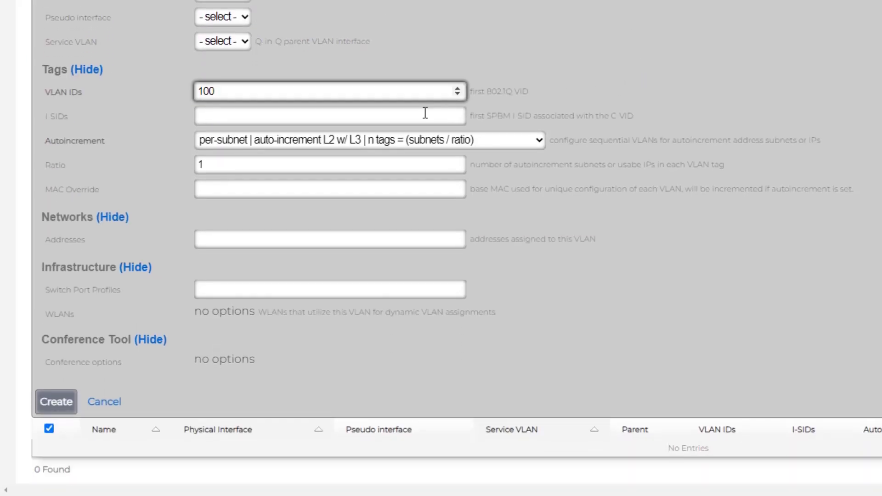
click(322, 141)
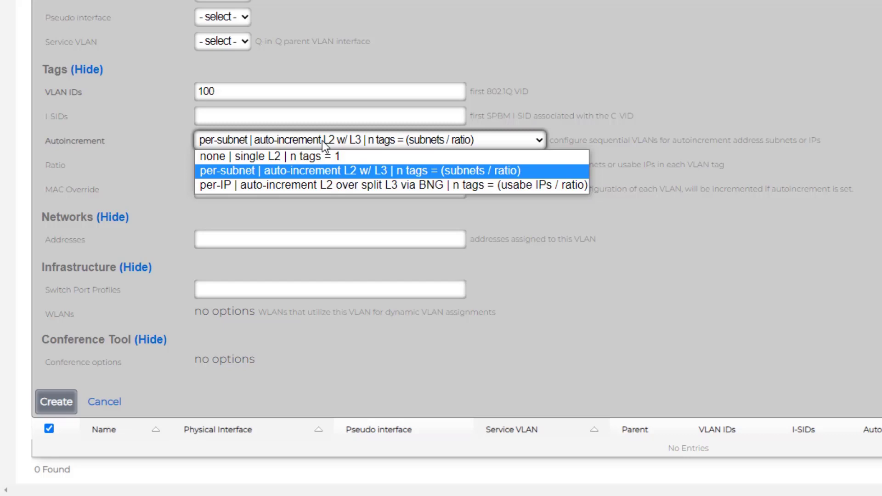
click(826, 27)
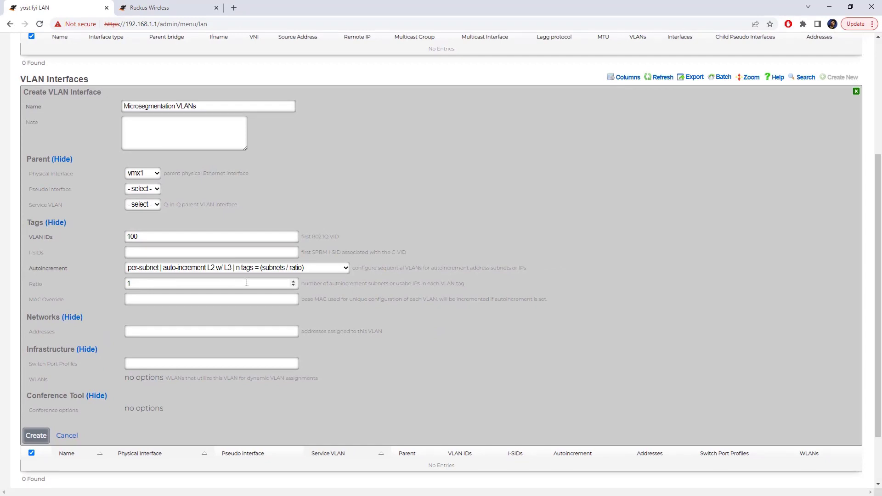
click(37, 438)
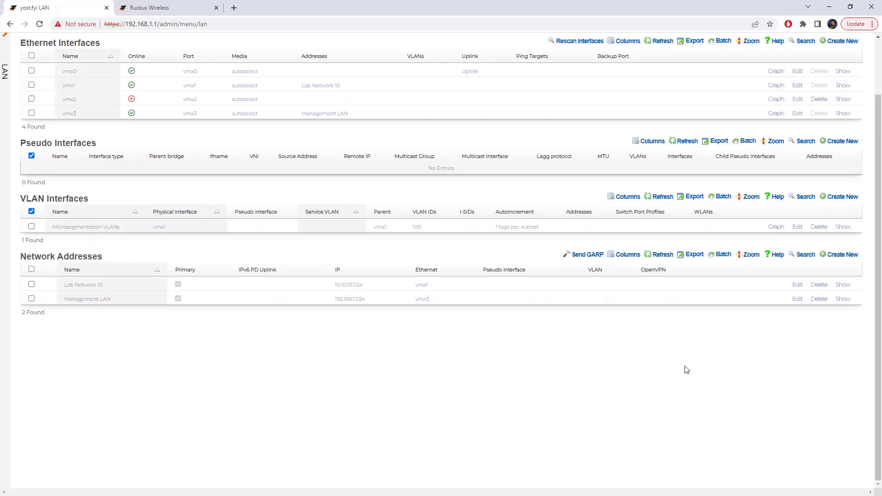
Start a network address named Microsegmentation Addresses, clear its Ethernet interface and assign it to the Microsegmentation VLANs
click(844, 255)
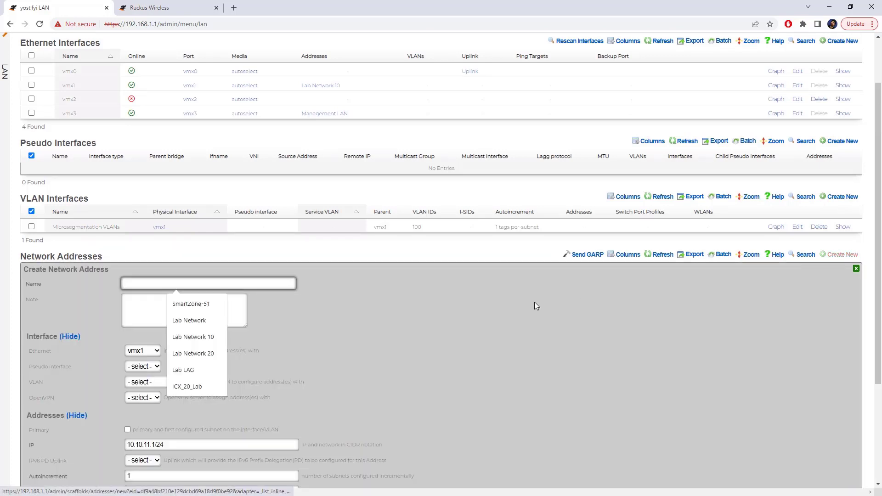
click(249, 284)
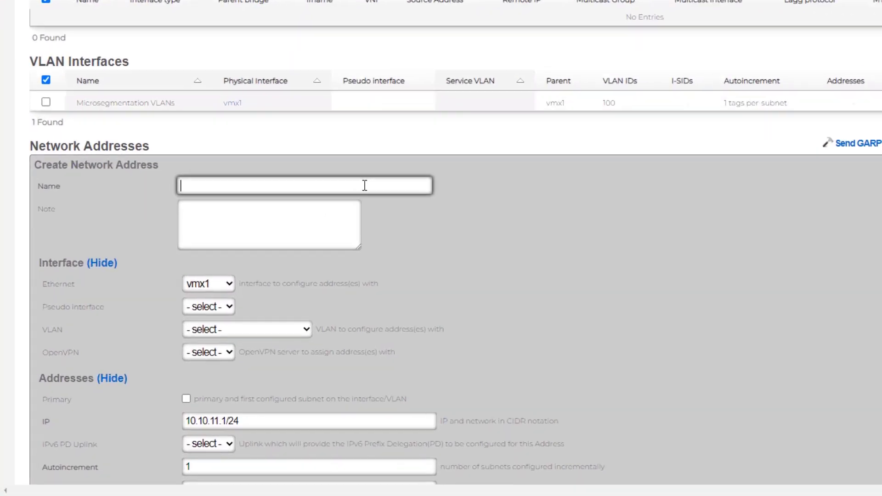
text(Microsegmentation Addresses)
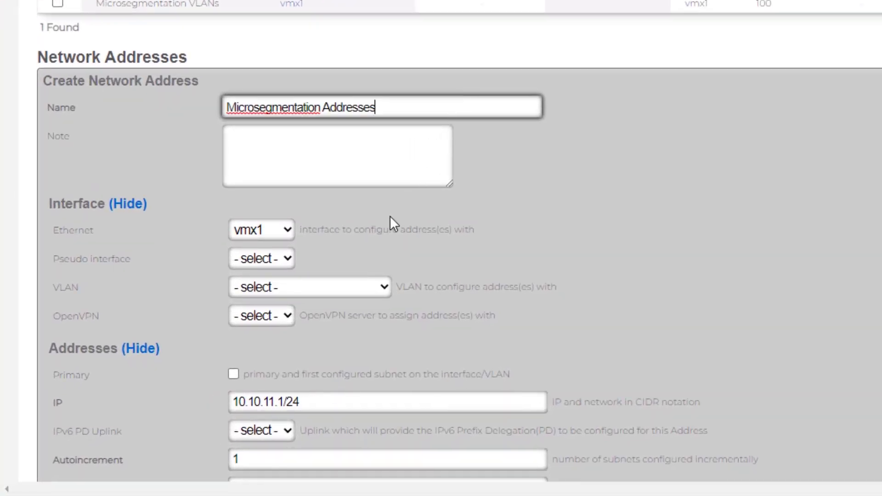
click(272, 233)
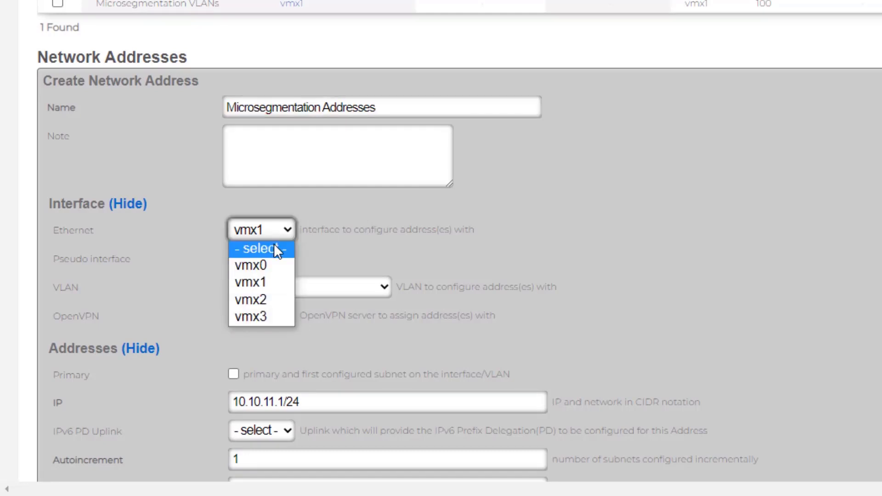
click(275, 249)
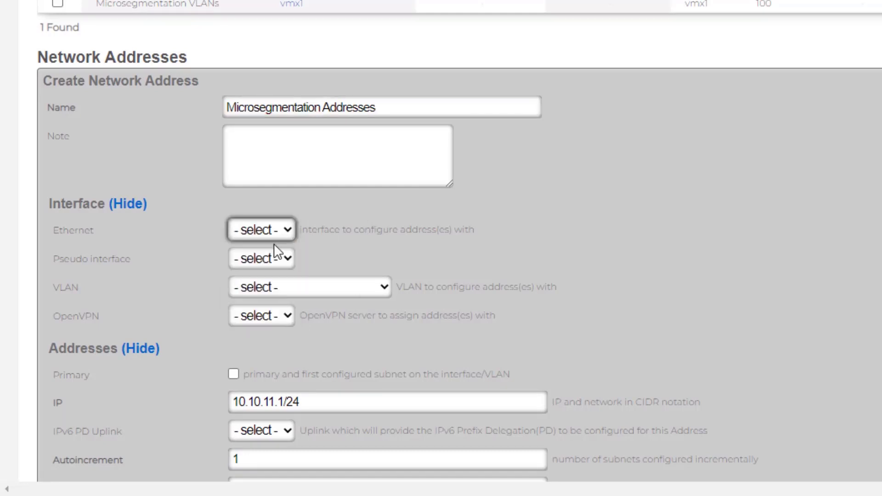
click(293, 288)
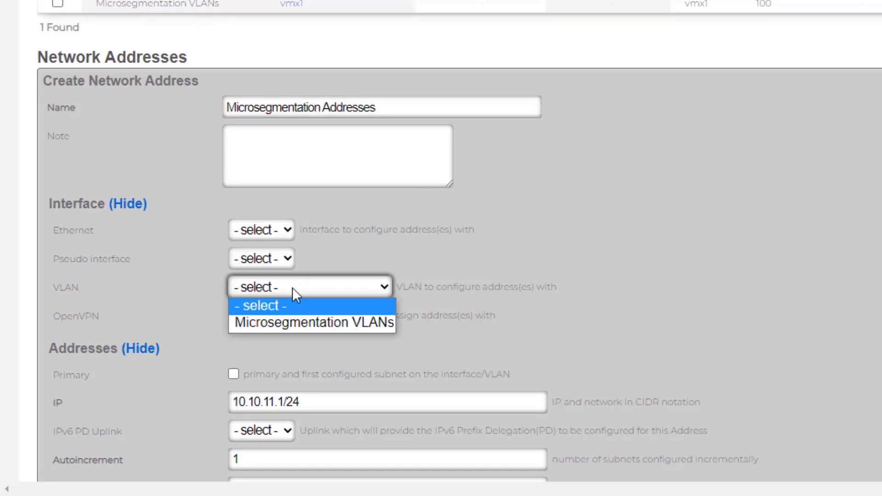
click(294, 322)
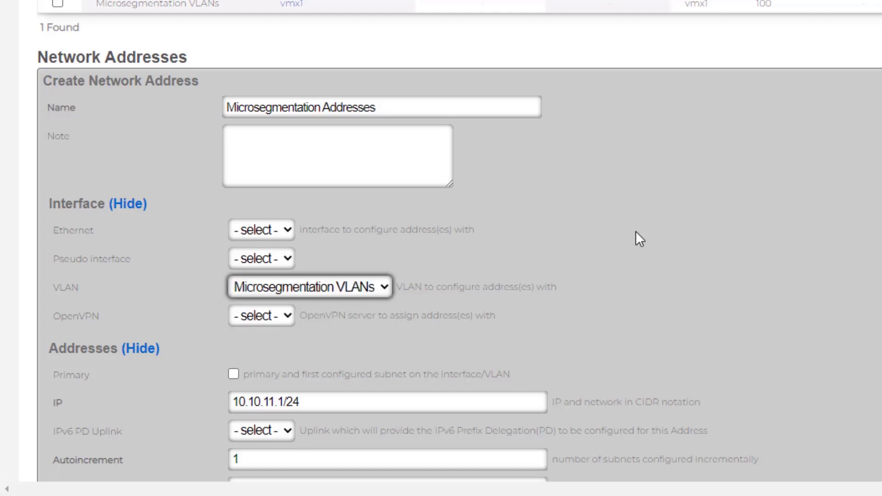
Set the new network address's IP and subnet to 10.10.100.1/30
scroll(691, 209, down, 5)
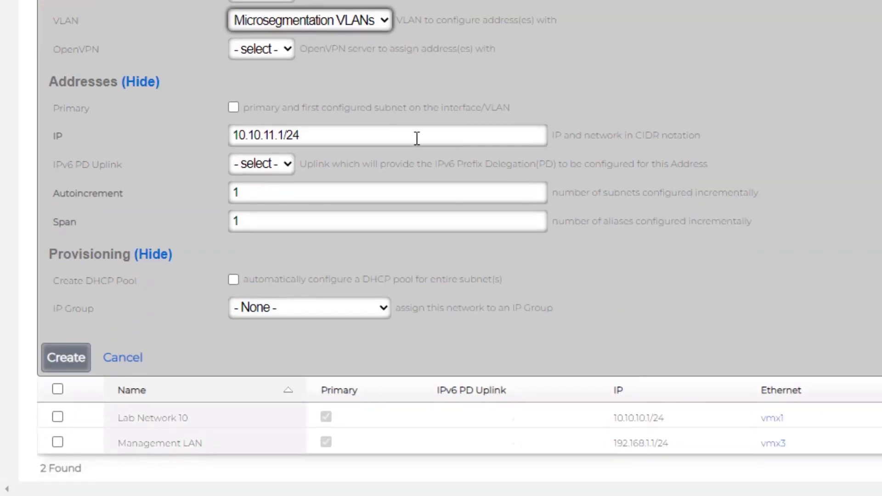
drag(384, 140, 187, 124)
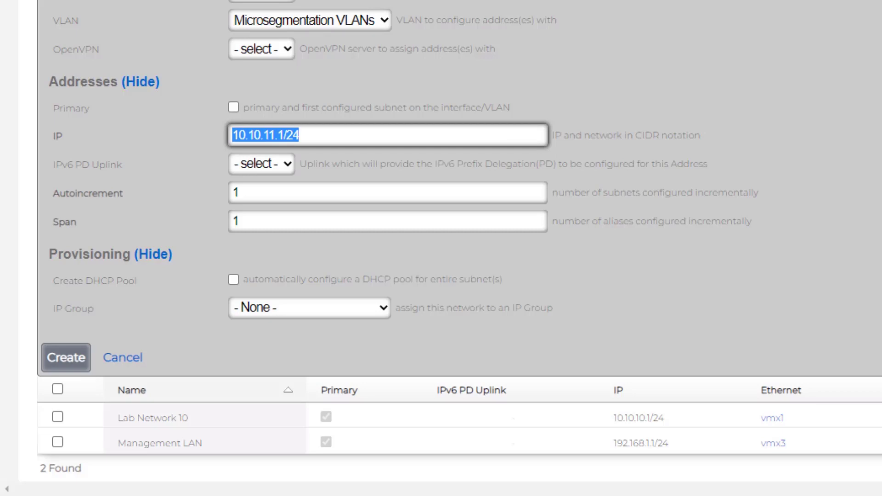
text(10.10.1)
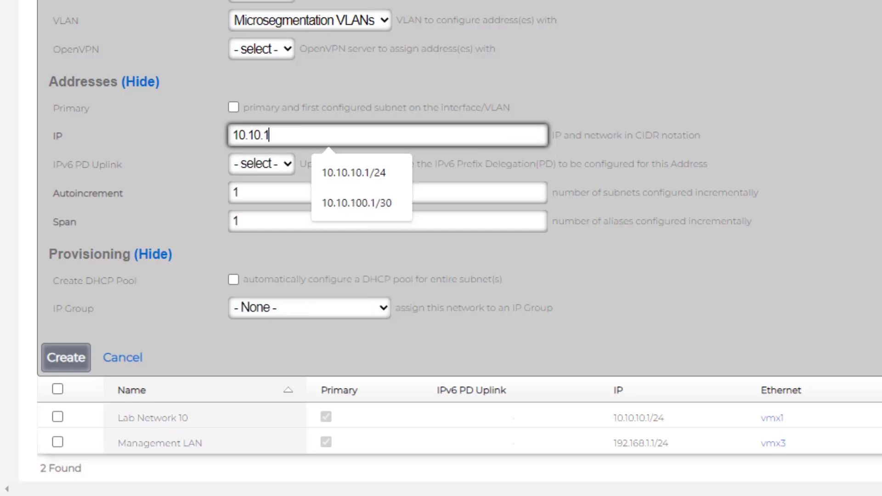
text(00.1/)
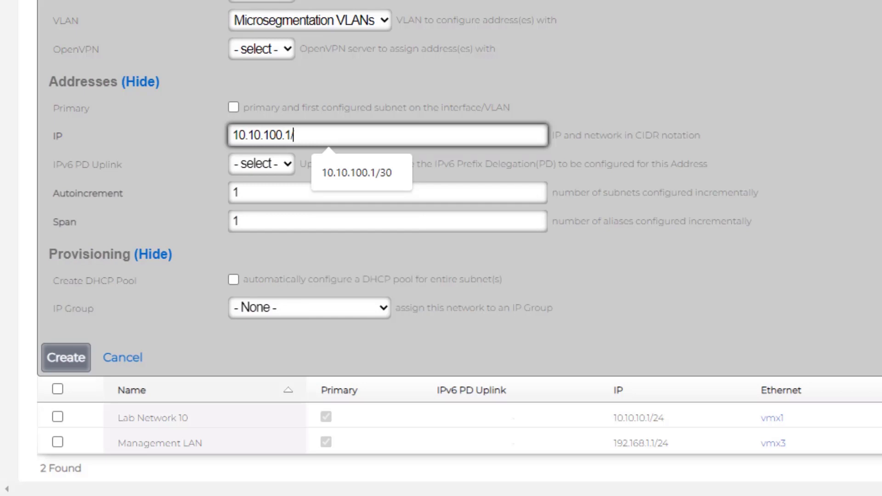
text(30)
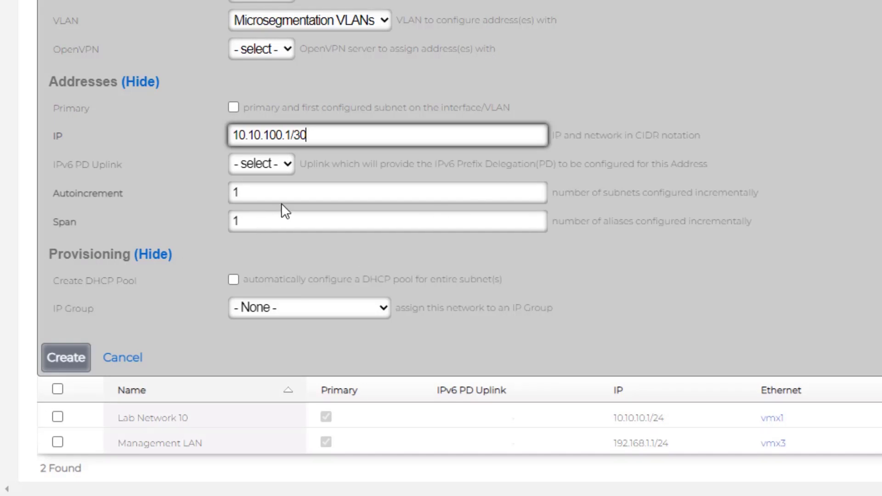
Set the address autoincrement to 32 subnets, enable automatic DHCP pool creation, and create the network address
click(298, 196)
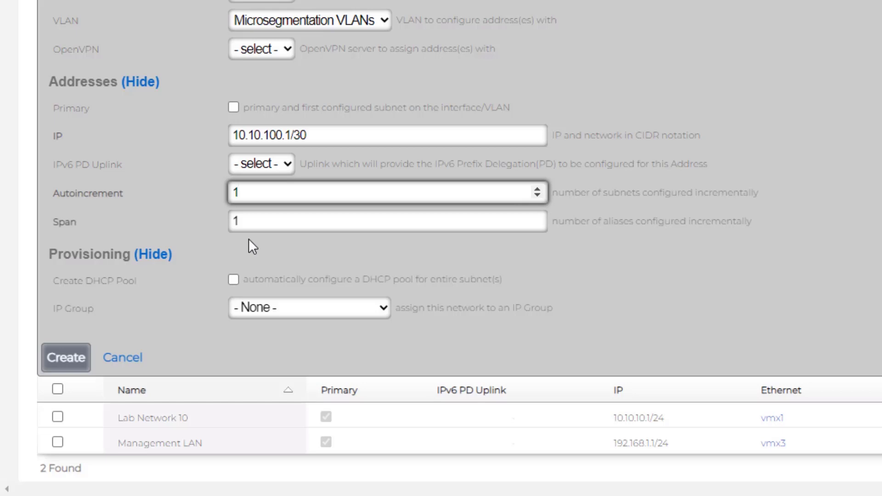
key(BackSpace)
text(32)
click(788, 276)
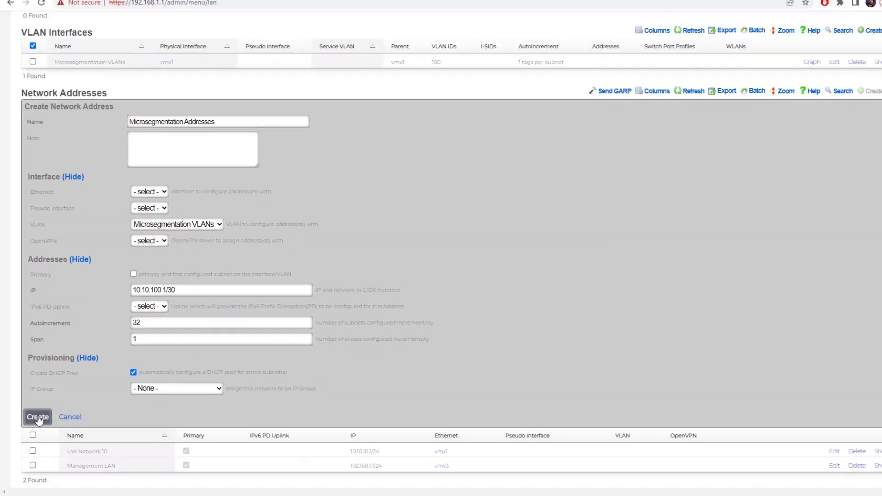
click(66, 357)
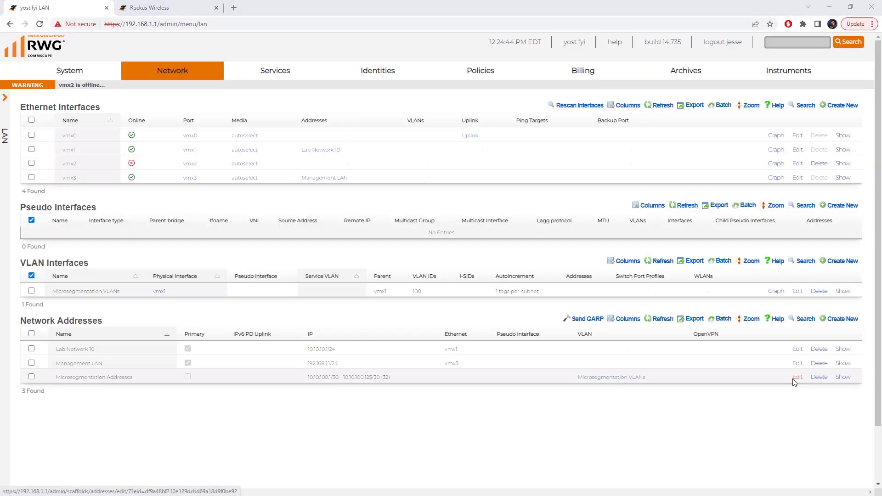
Refresh the VLAN interfaces list and inspect the configured interfaces with ifconfig in the gateway's SSH terminal
click(662, 261)
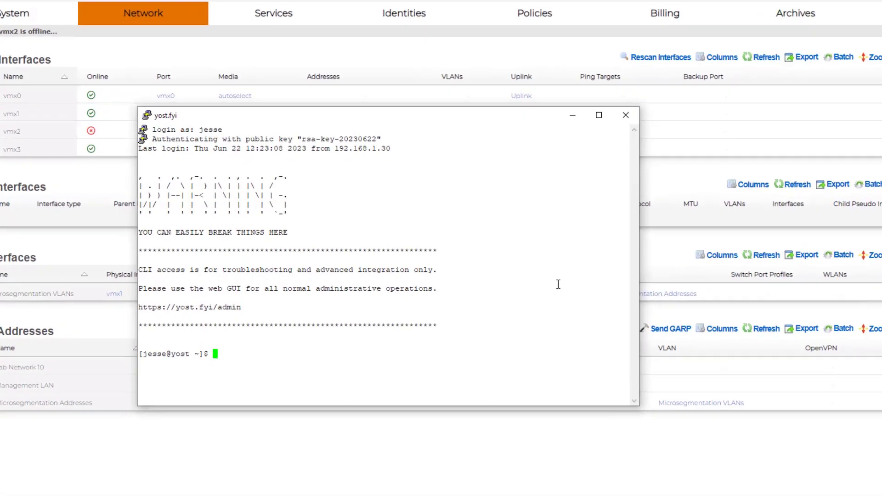
text(ifconfig)
key(Return)
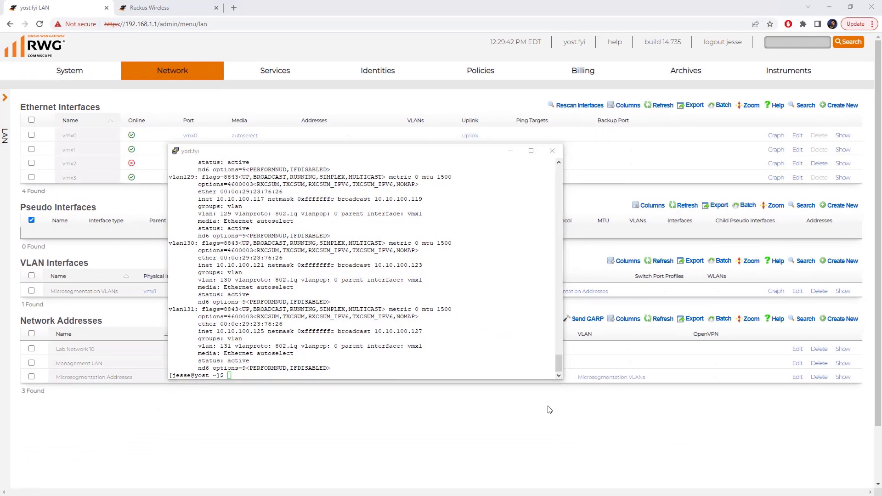
Open the DHCP services page and examine /etc/dhcpd.conf in the SSH terminal with cat, reading back through the VLAN pools
click(256, 94)
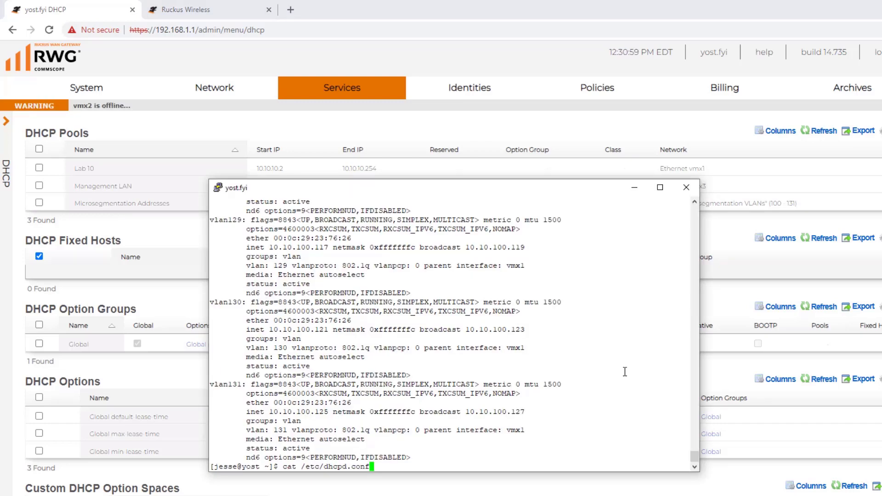
key(Return)
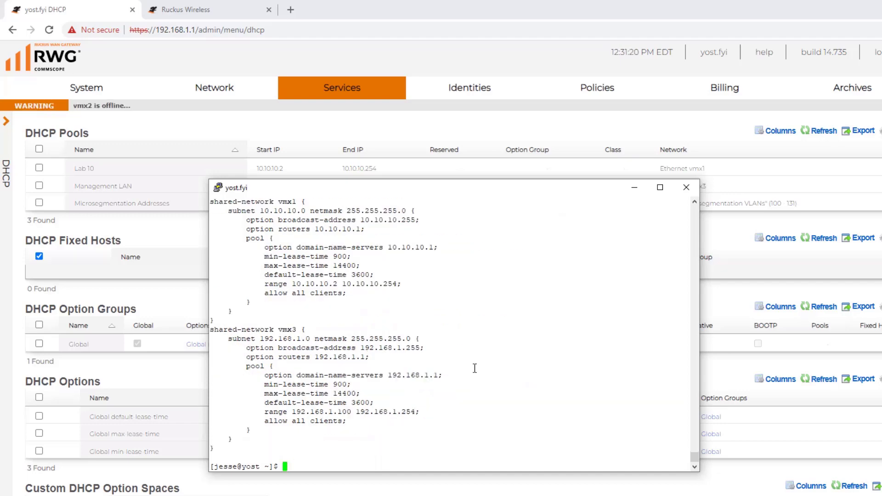
scroll(475, 369, up, 15)
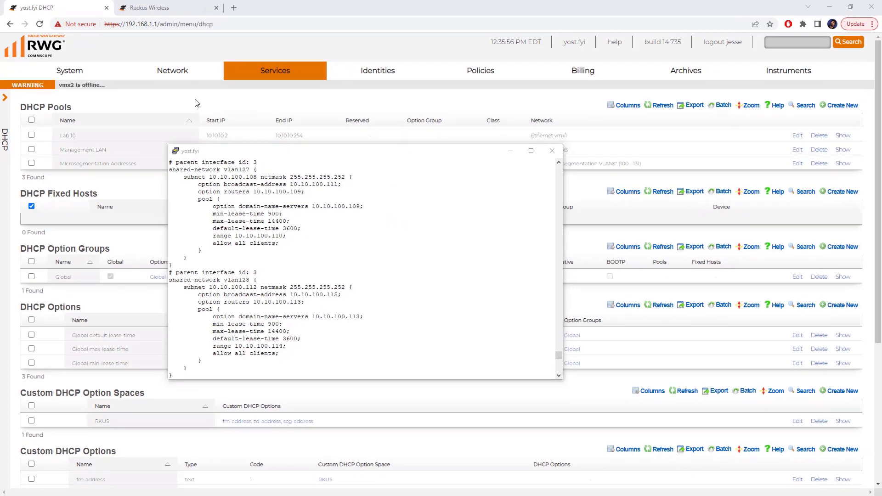
Create a NAT named "NAT microsegment" that translates the Microsegmentation Addresses subnets through Uplink
mouse_move(179, 76)
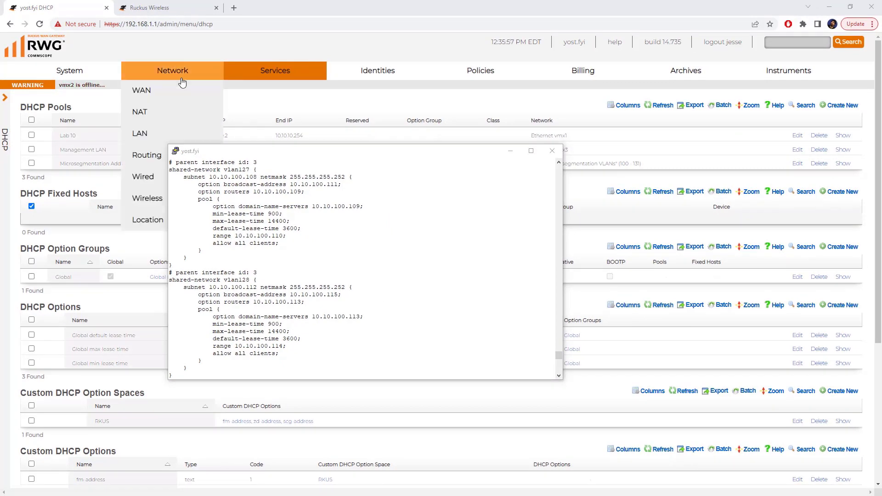
click(149, 112)
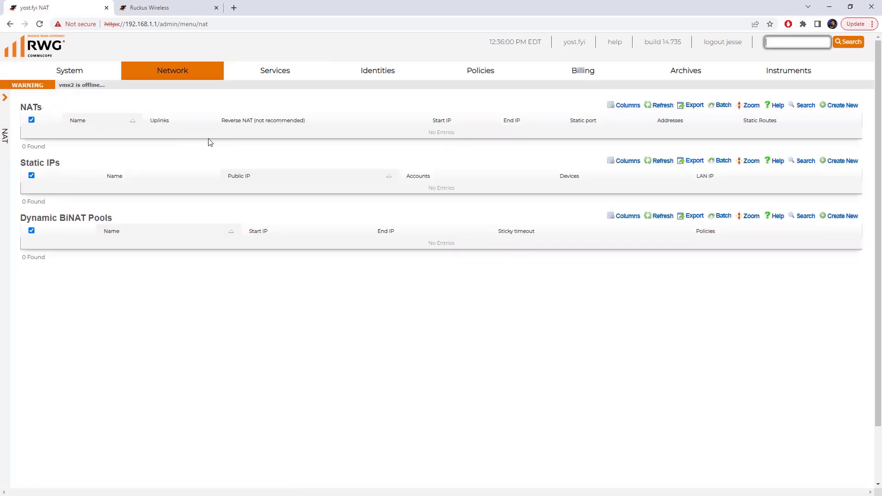
click(842, 107)
text(NAT microsegment)
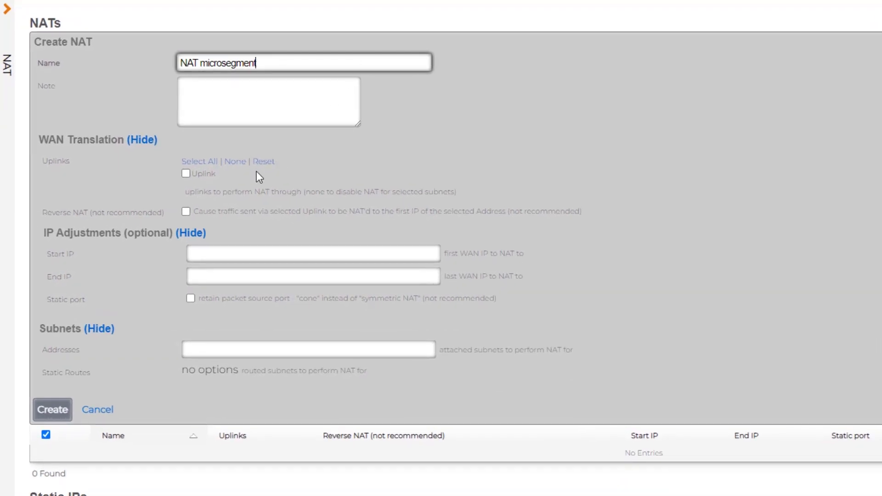
click(186, 174)
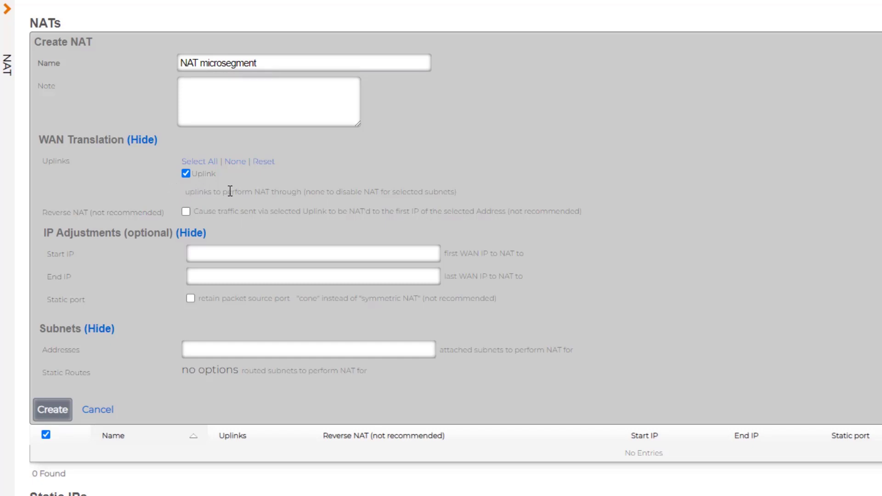
click(380, 351)
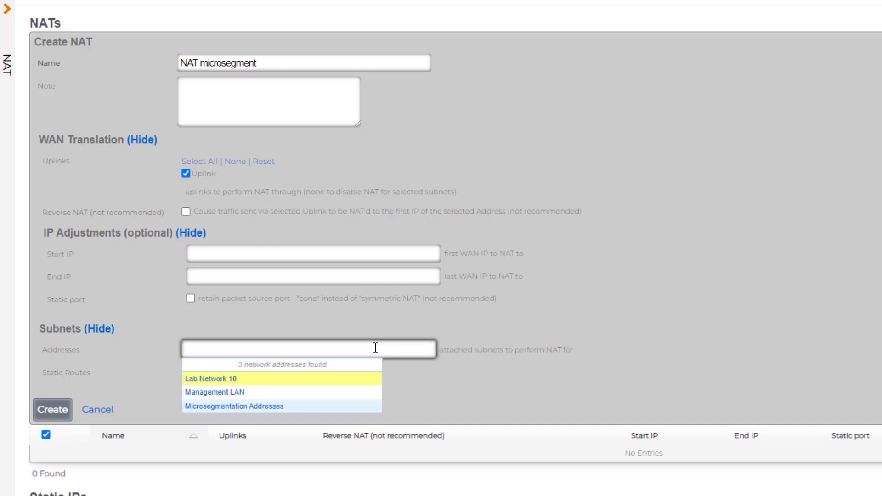
click(252, 408)
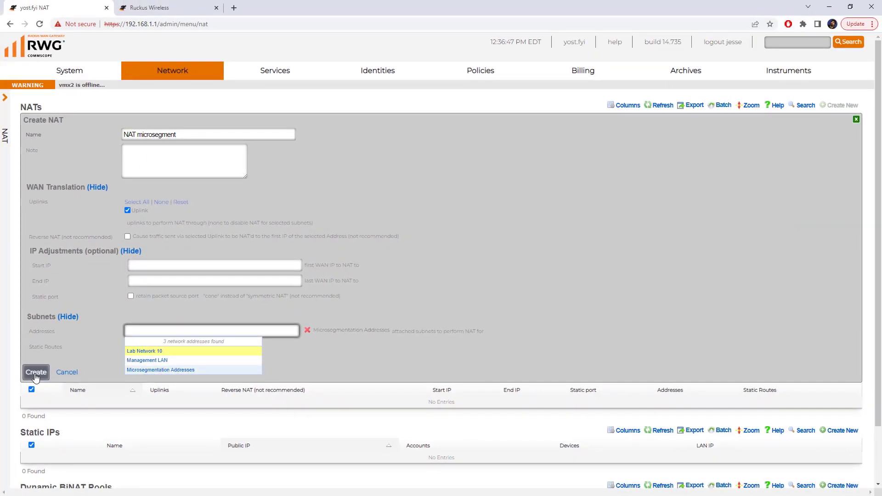
click(36, 373)
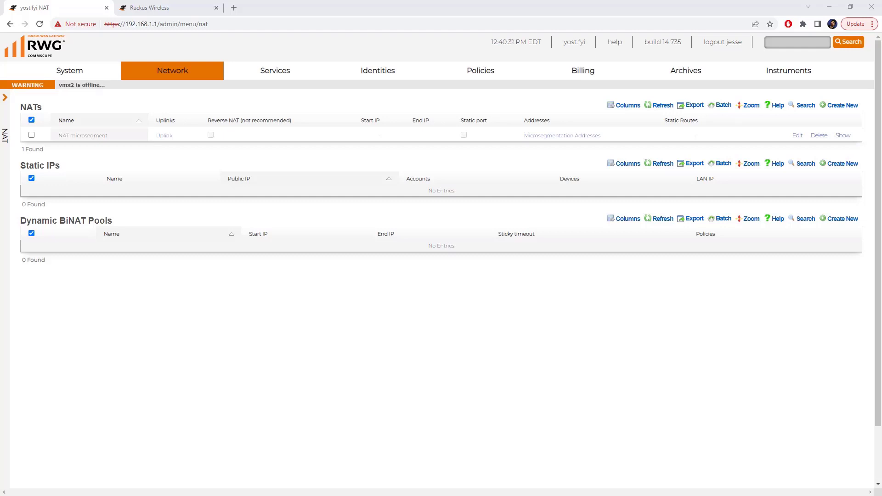
Start a switch port profile named "Microsegmented VLANs" and assign it Lab-ICX-10 ports GigabitEthernet1/1/2 and GigabitEthernet1/1/12
mouse_move(177, 75)
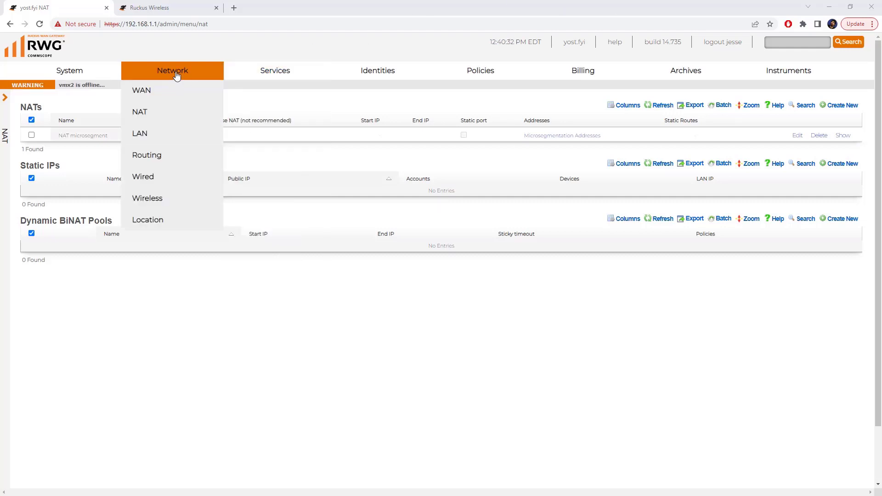
click(162, 180)
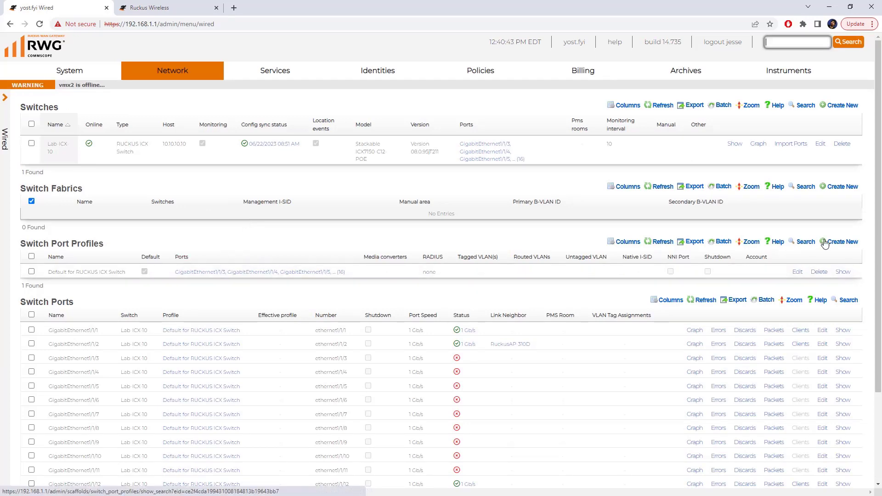
click(839, 242)
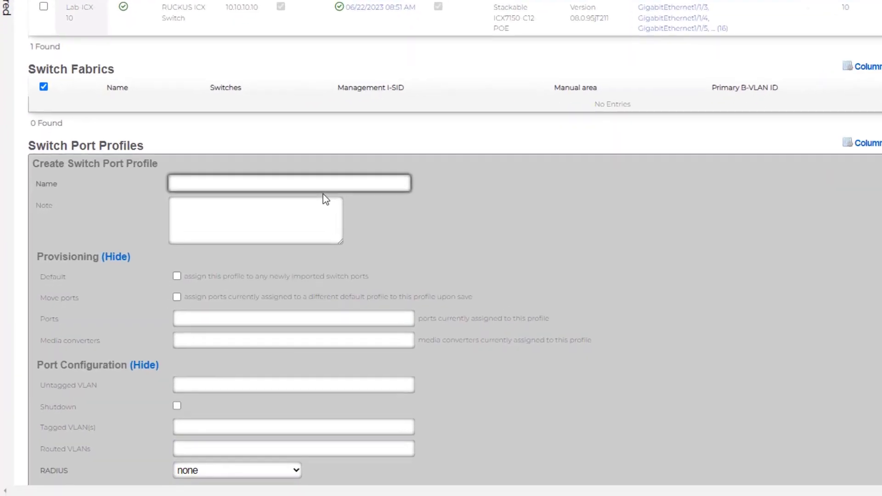
text(Microsegmented VLANs)
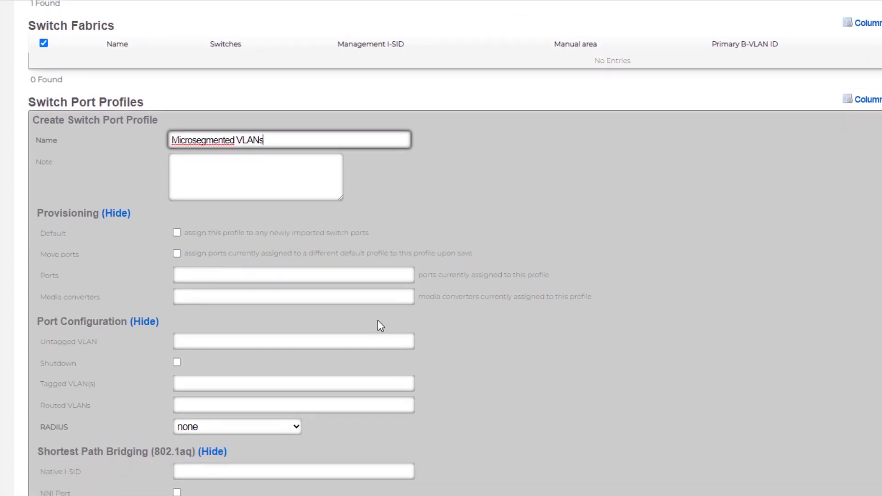
click(373, 275)
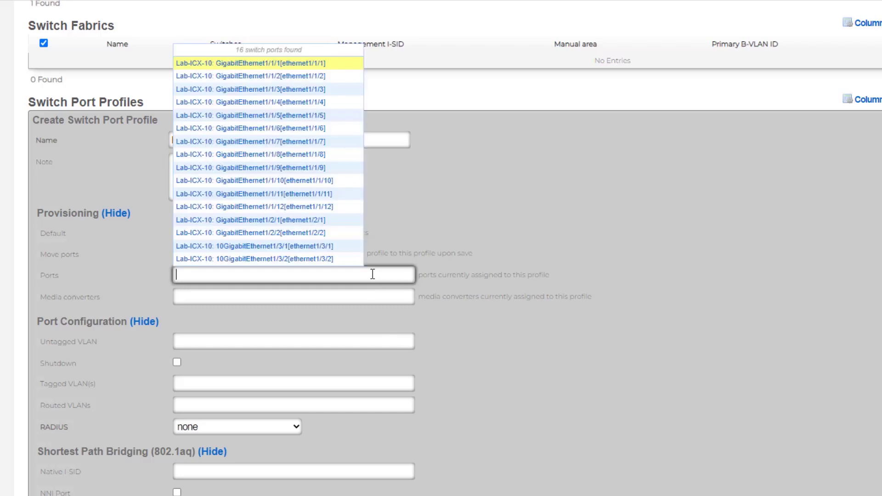
click(335, 79)
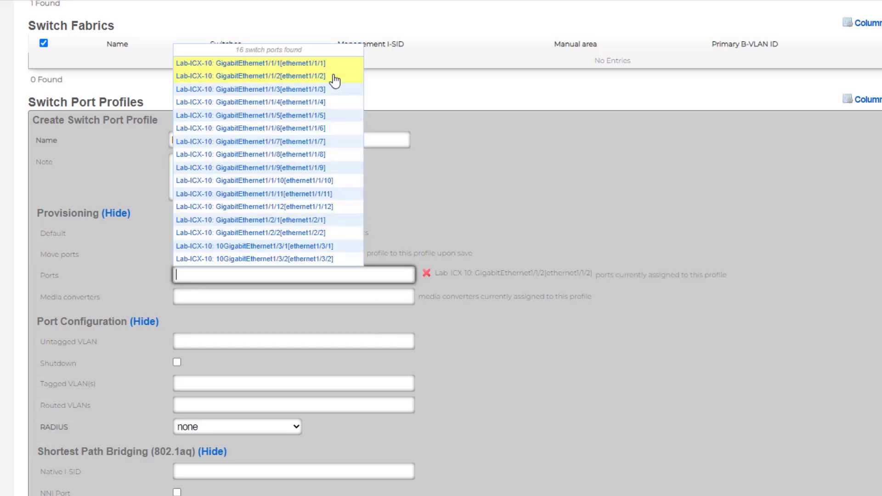
click(335, 208)
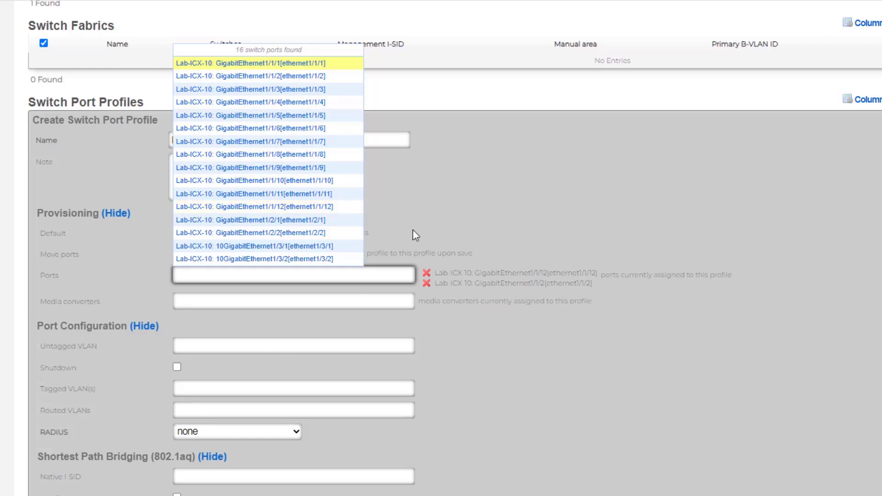
scroll(614, 232, down, 2)
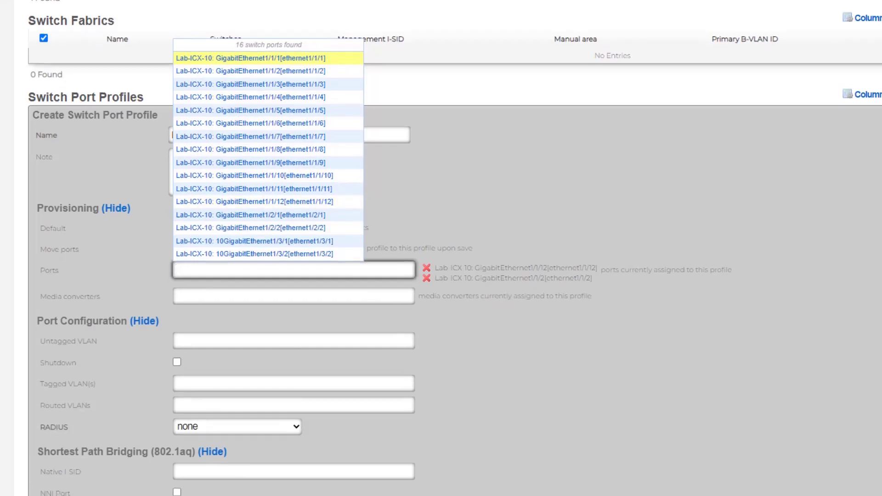
Add Microsegmentation VLANs as the profile's tagged VLANs and create the switch port profile
click(181, 408)
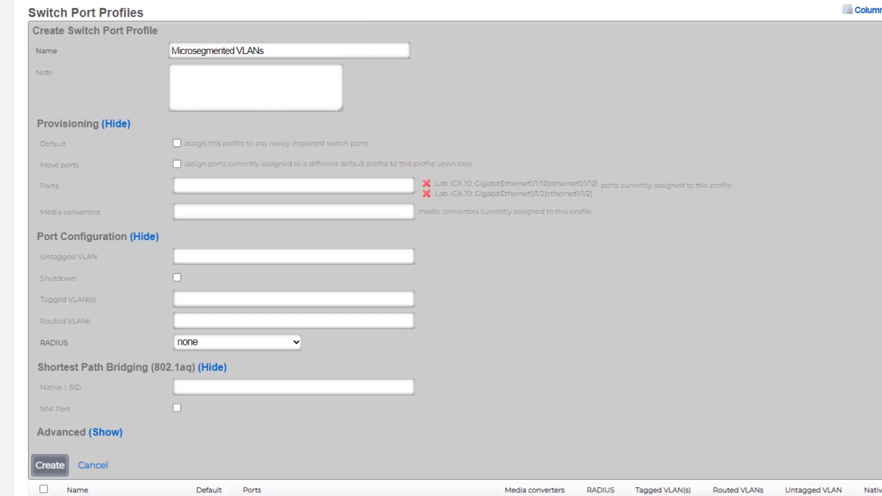
click(289, 300)
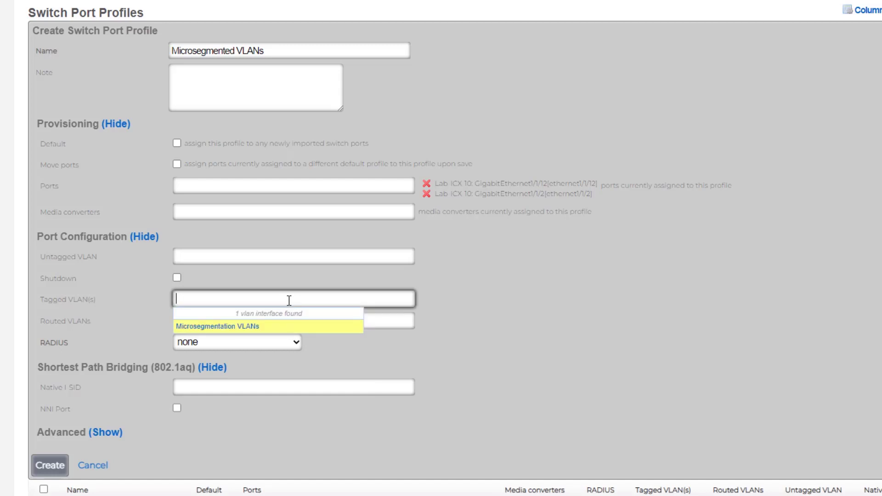
click(254, 327)
click(765, 310)
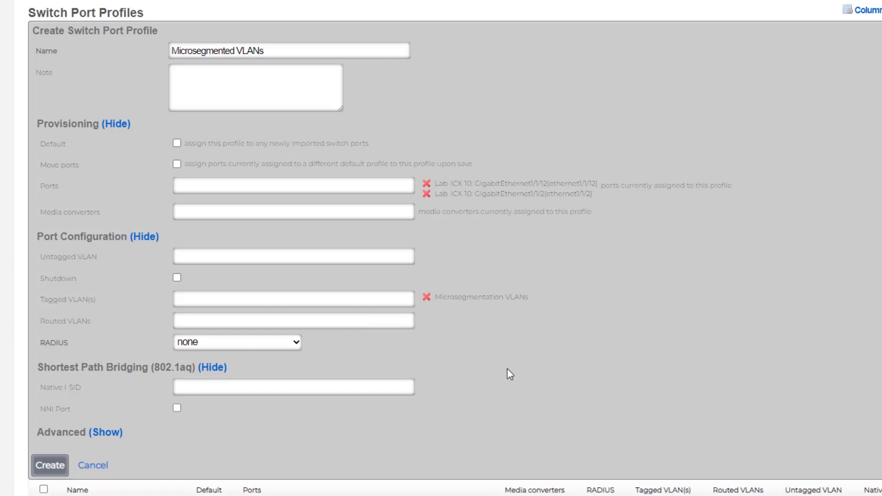
click(50, 465)
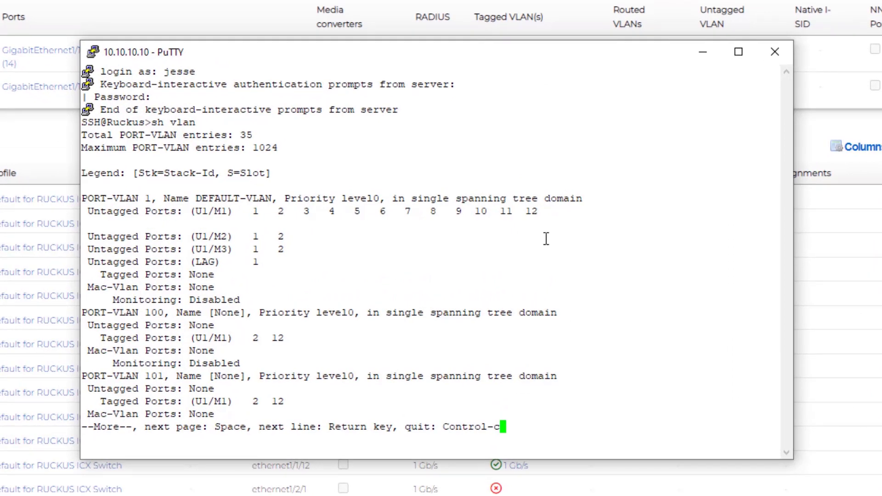
Page through the sh vlan output in the switch's SSH terminal to examine the tagged ports of each VLAN
key(space)
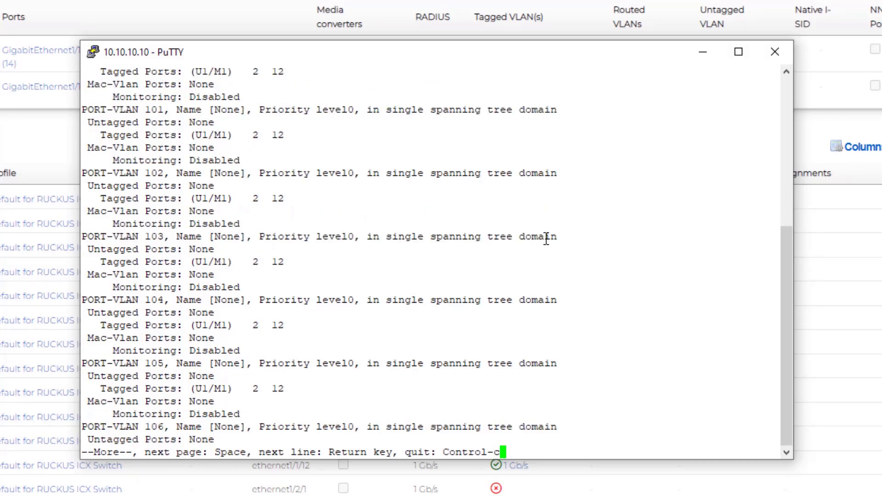
key(space)
key(space)
key(space)
key(space)
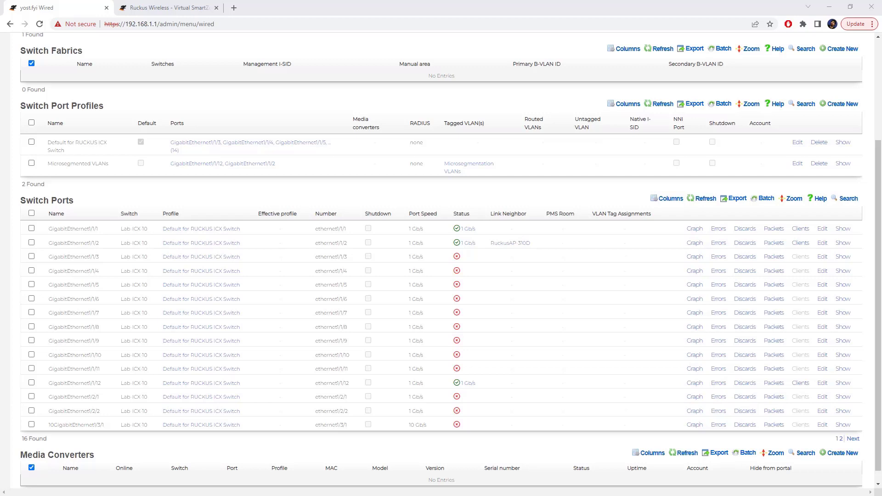
Switch to Virtual SmartZone and review the realm-based proxy authentication profile "10.10.10.1 RADIUS Policy", leaving it unmodified
click(202, 10)
click(168, 73)
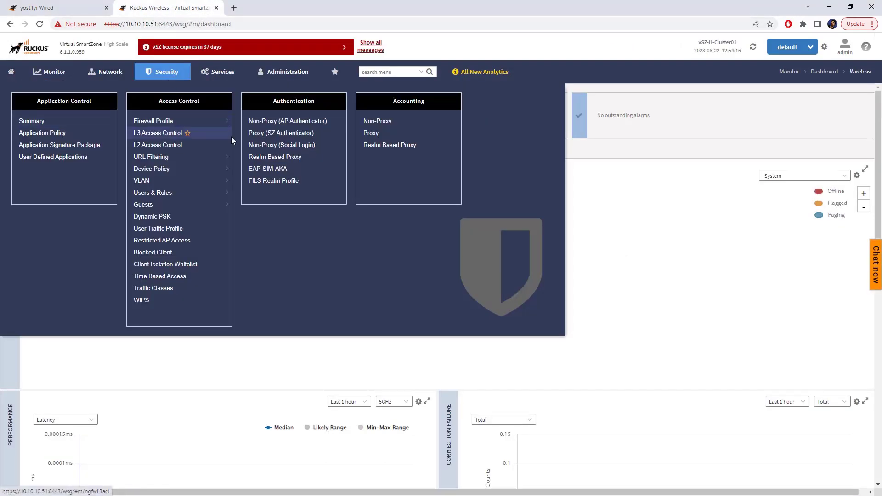
click(273, 160)
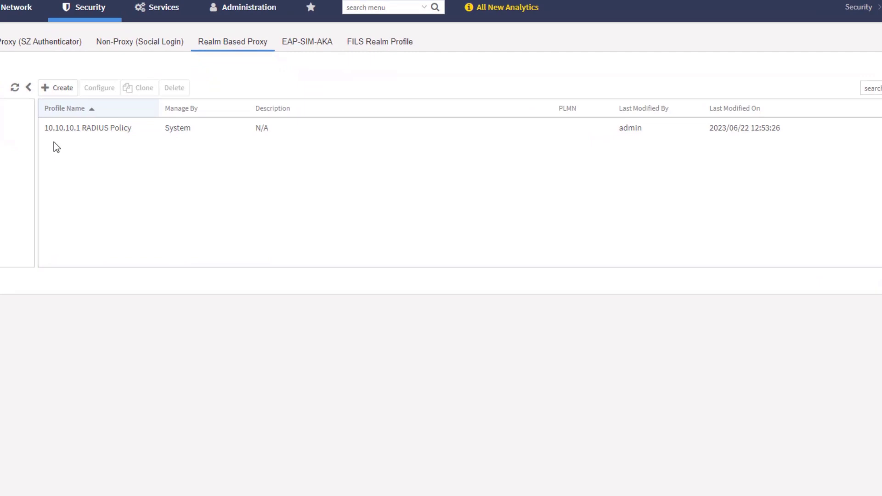
click(69, 130)
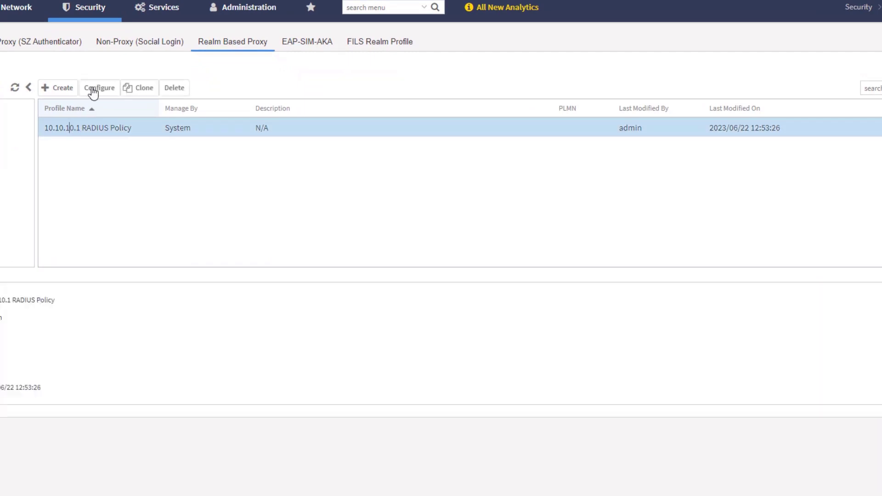
click(94, 89)
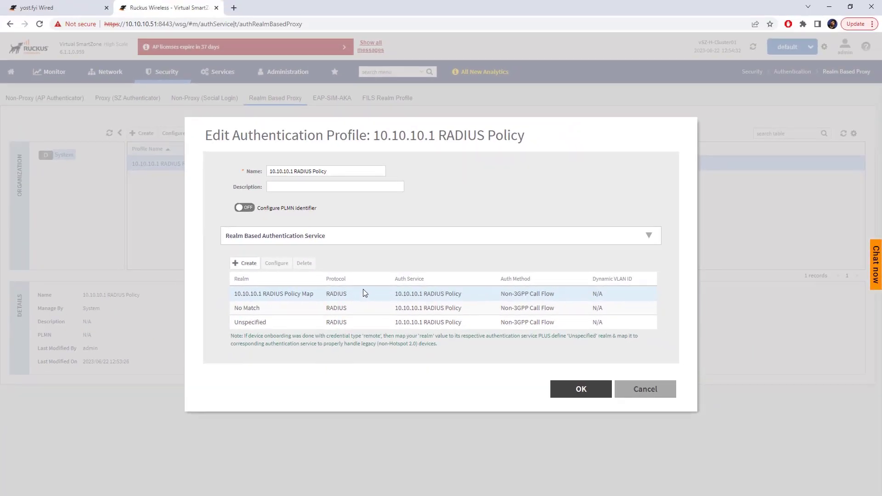
click(646, 390)
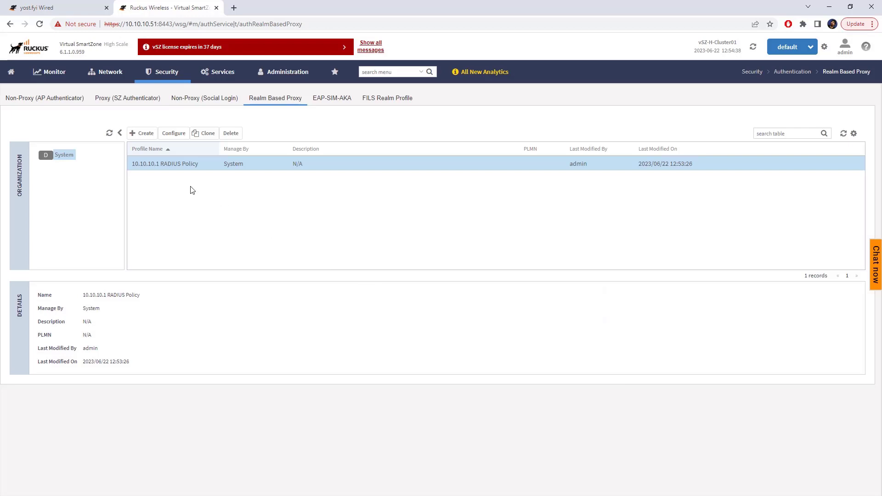
Review the server, port and health check settings of the "10.10.10.1 RADIUS Policy" SZ Authenticator proxy service without saving
click(137, 98)
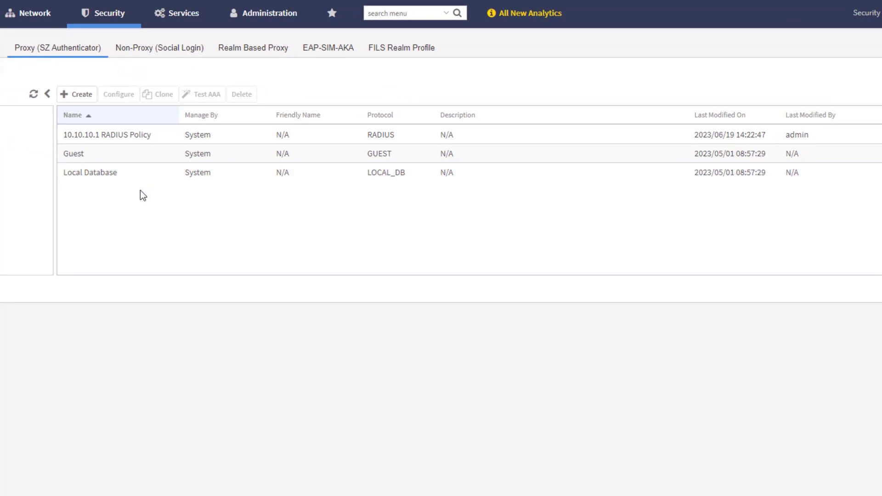
click(147, 143)
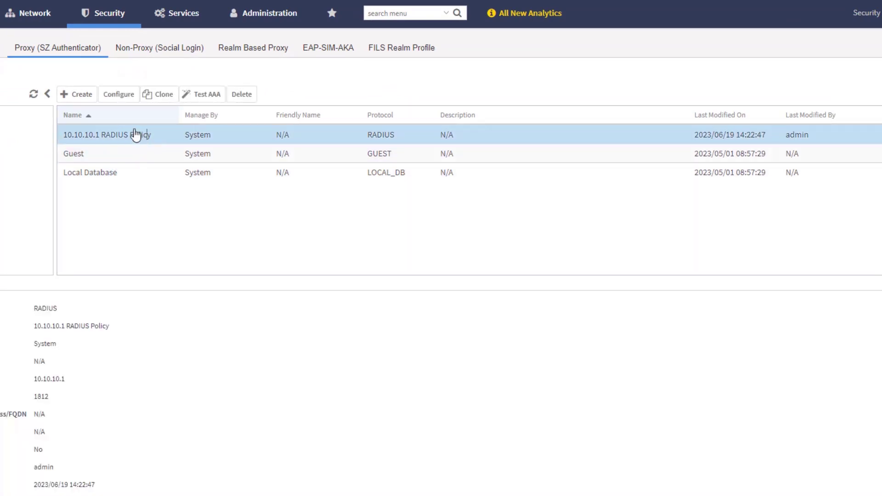
click(119, 96)
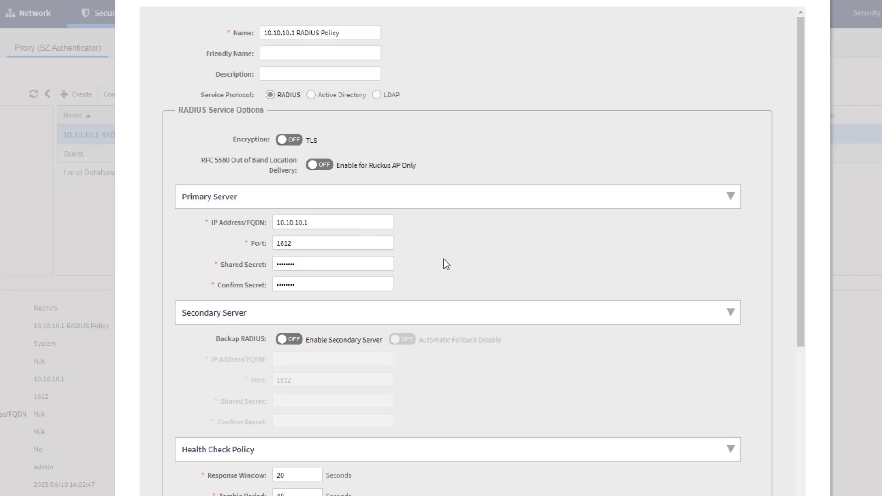
scroll(444, 260, down, 5)
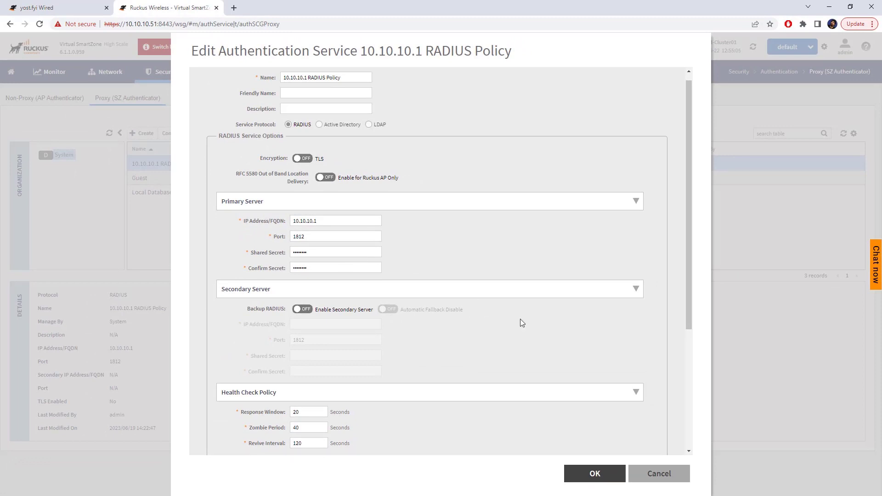
click(663, 476)
Switch to the RUCKUS WAN Gateway and review the shared secret, port and TLS settings of the Default RADIUS server options without saving
key(ctrl+Tab)
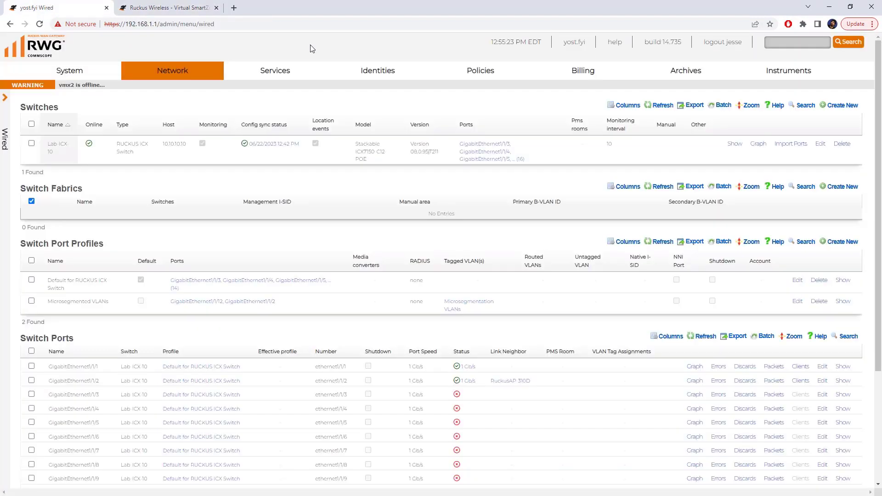
mouse_move(276, 74)
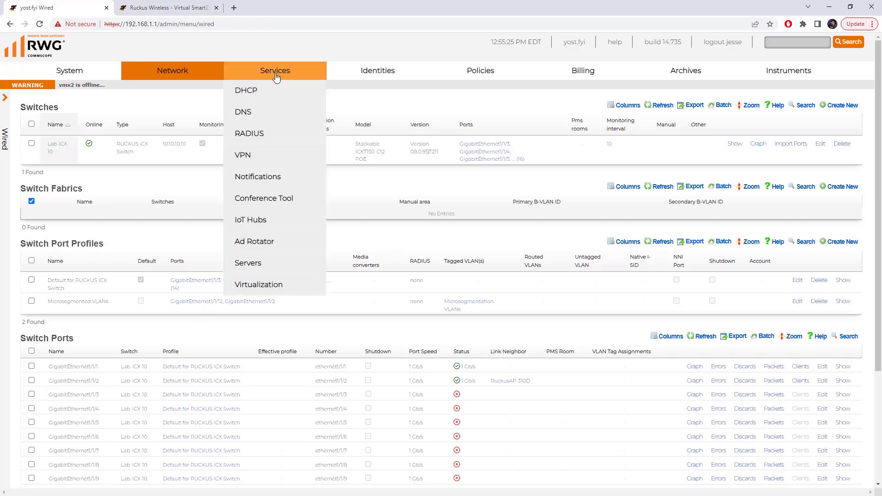
click(263, 136)
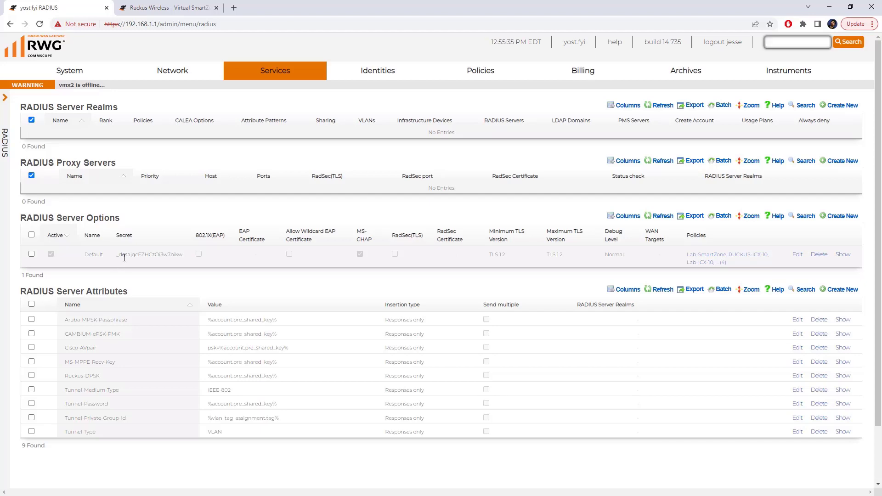
click(798, 255)
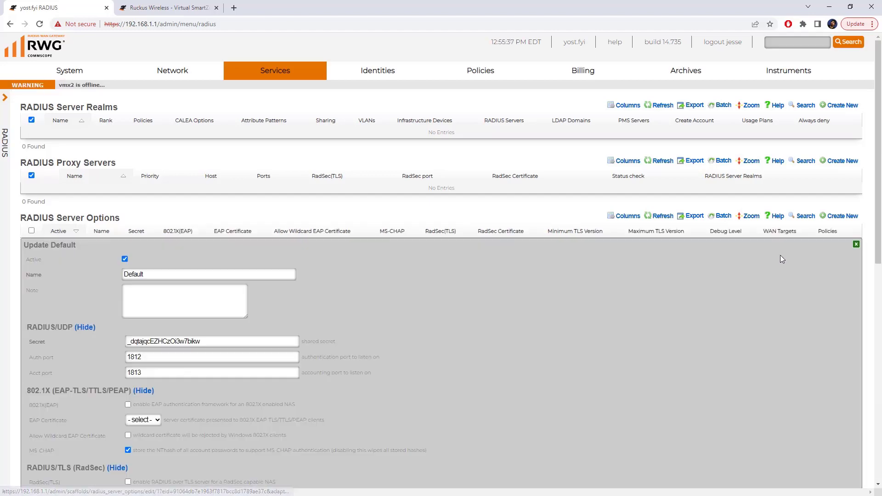
scroll(439, 285, down, 4)
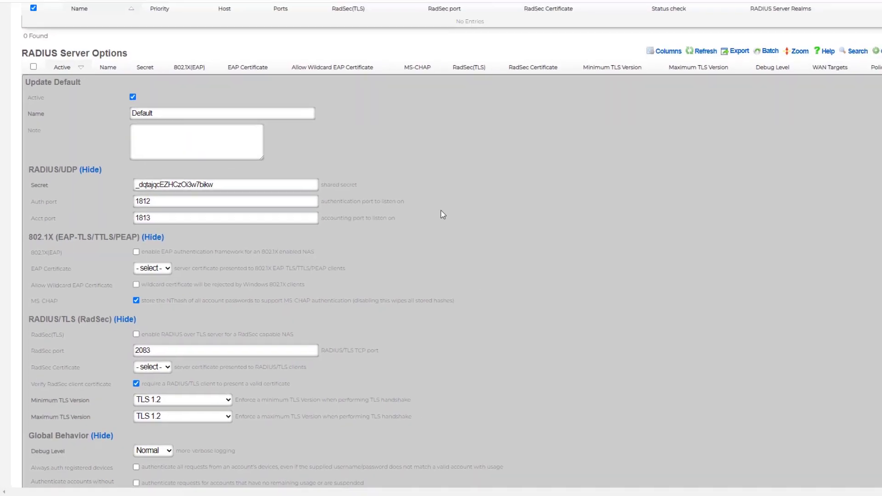
scroll(416, 228, down, 4)
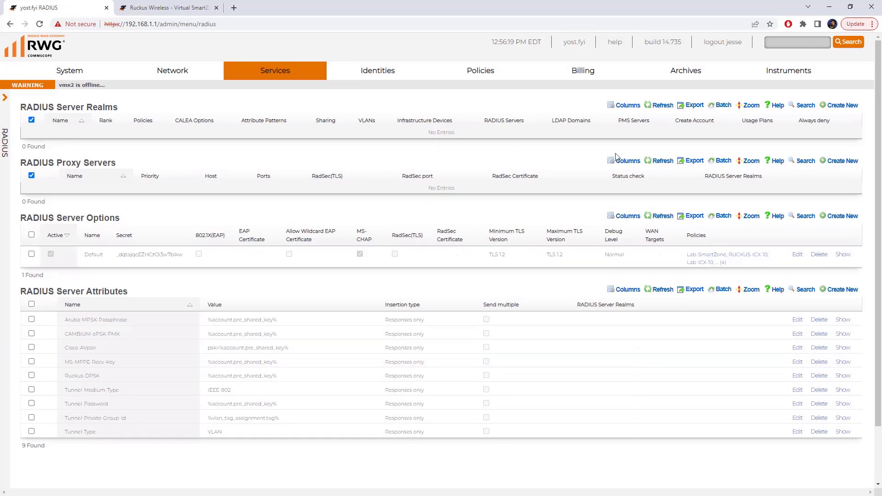
Start a RADIUS server realm named "Microsegmention Realm" with the Default policy and a priority 0, OR-logic Called-Station-Id (BSSID/SSID) pattern "micro"
click(844, 105)
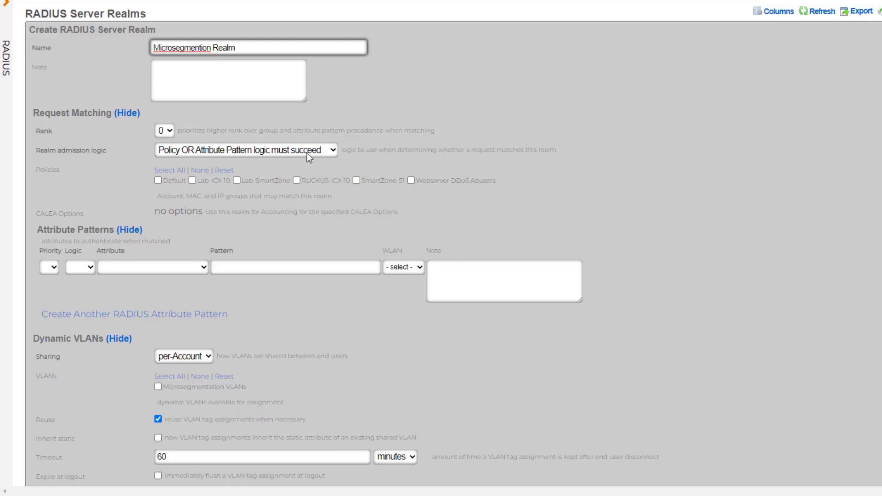
click(158, 181)
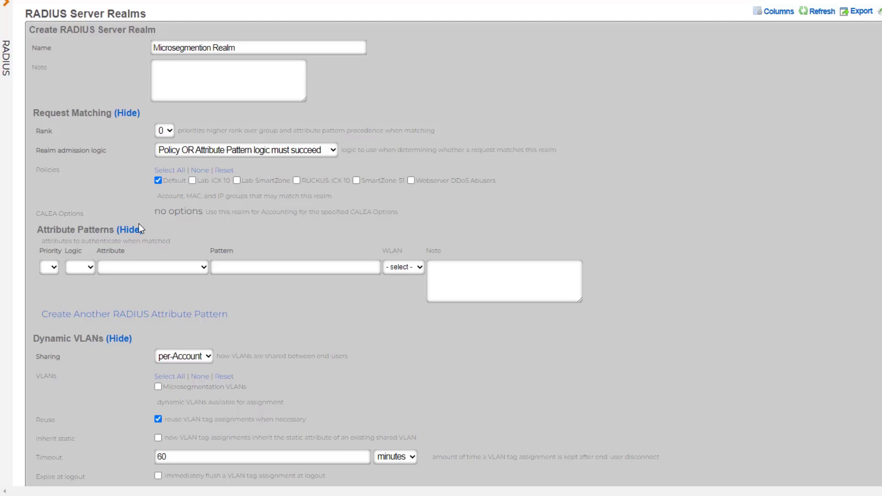
click(48, 269)
click(48, 288)
click(81, 269)
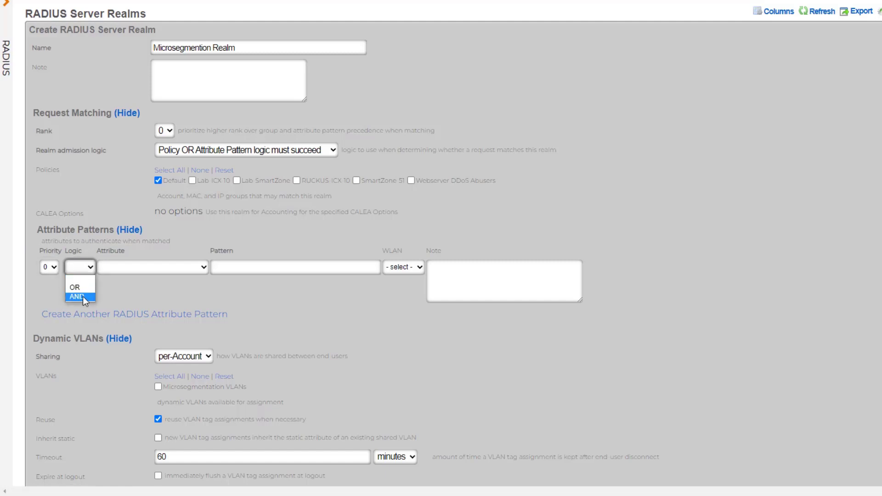
click(75, 288)
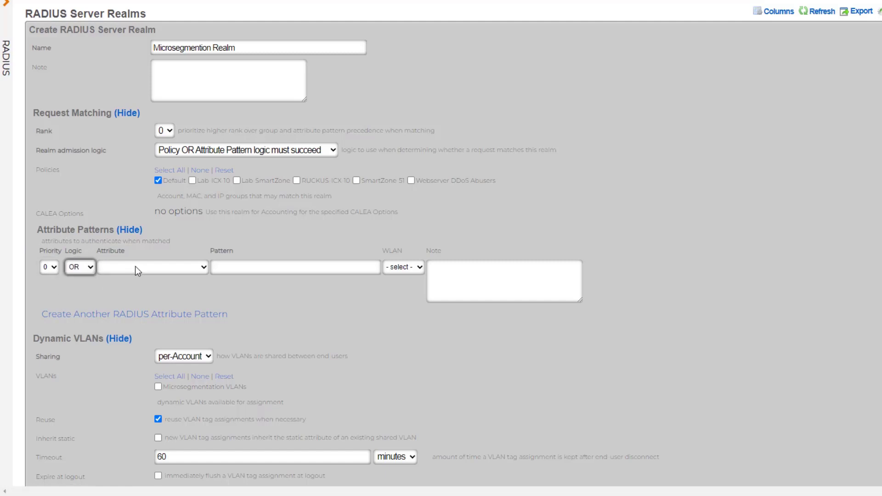
click(135, 266)
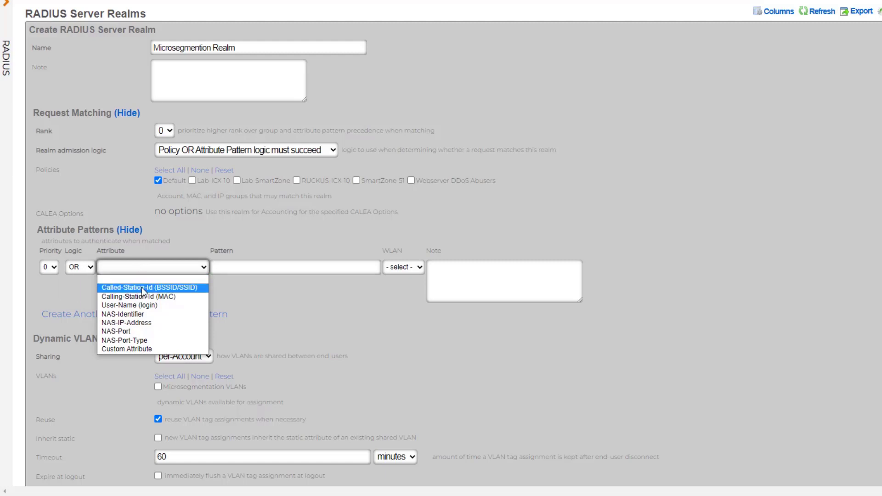
click(142, 289)
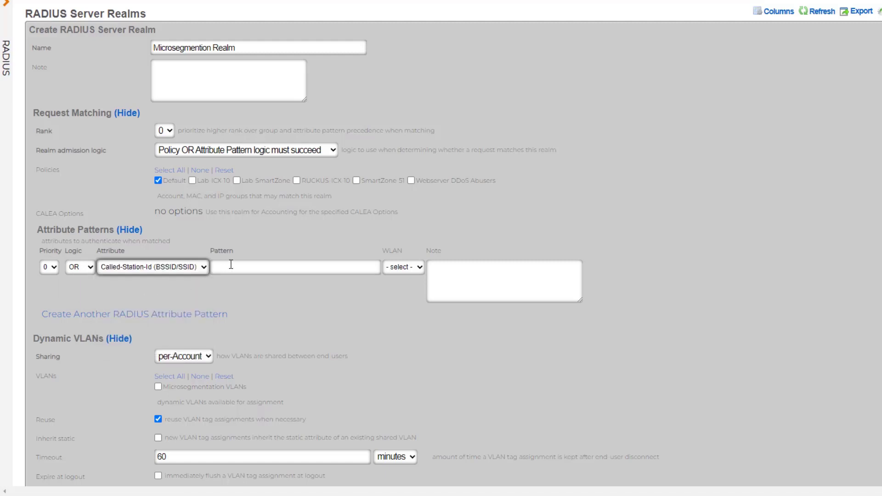
click(251, 270)
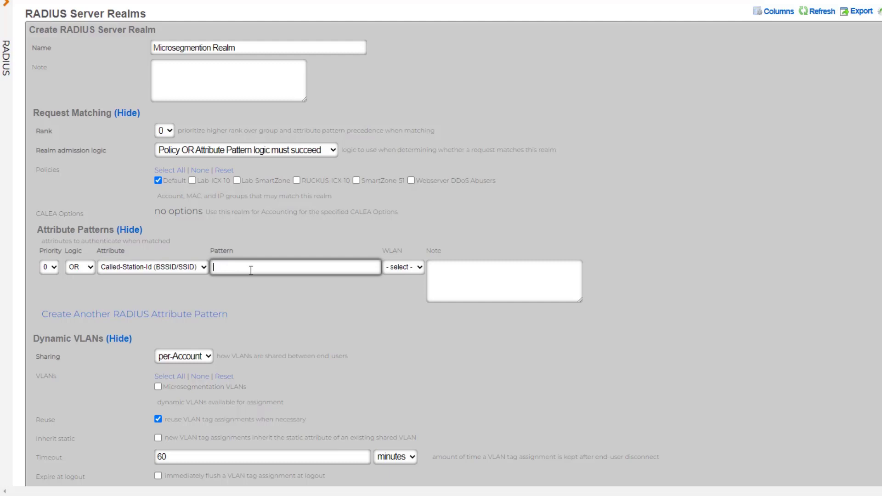
text(micro)
Set the realm's dynamic VLAN sharing to per-Device, using Microsegmentation VLANs and the SmartZone-51 infrastructure device
click(203, 357)
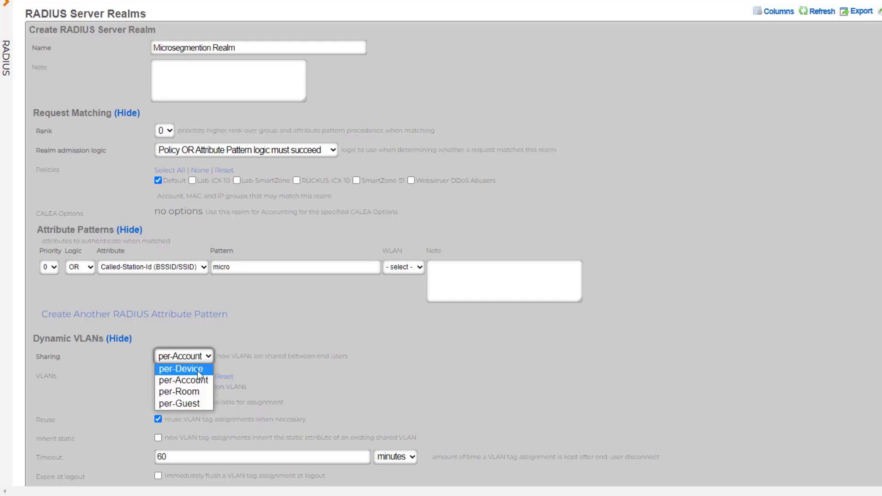
click(198, 370)
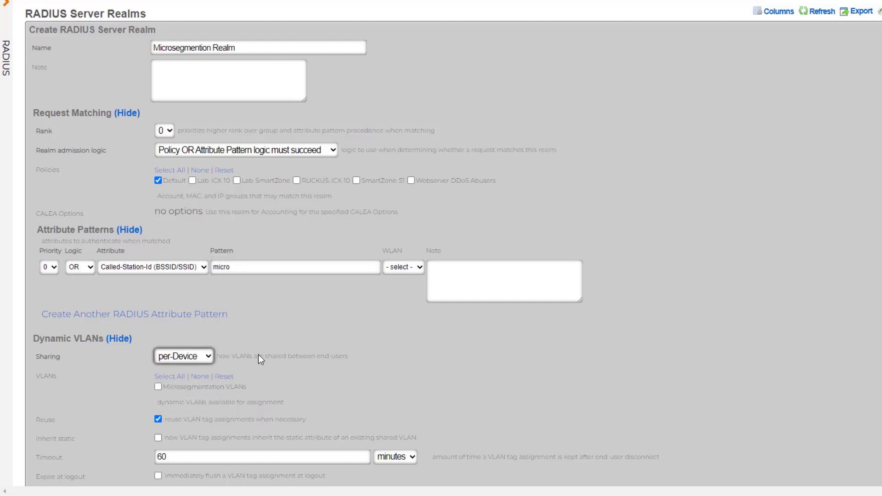
scroll(209, 309, down, 2)
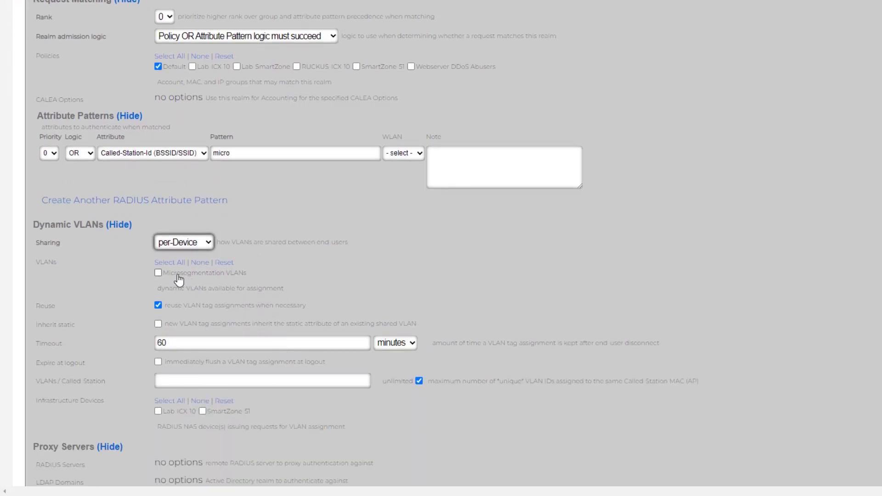
click(158, 273)
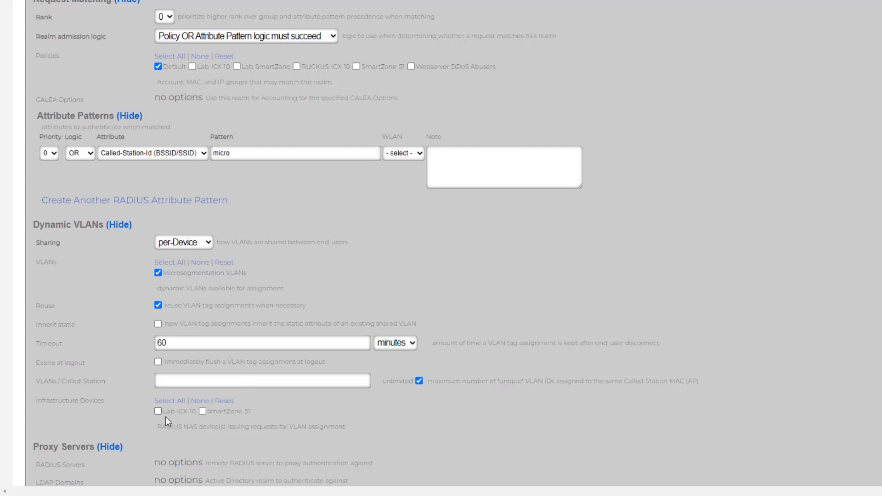
click(203, 411)
Exclude the Tunnel Password attribute from the realm's inserted attributes and create the realm
scroll(514, 283, down, 6)
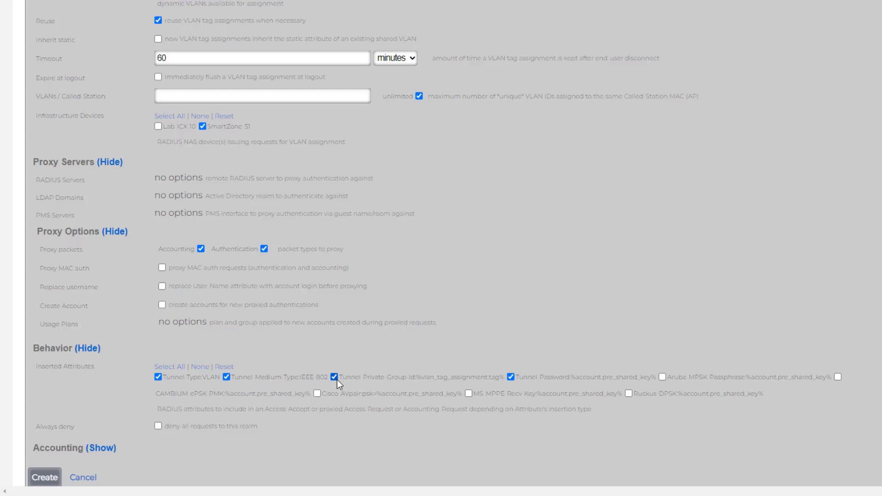
click(511, 378)
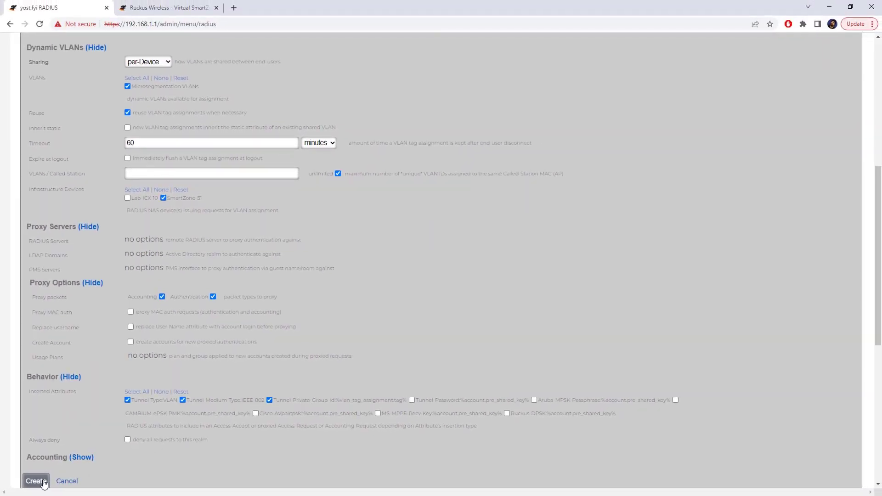
click(42, 483)
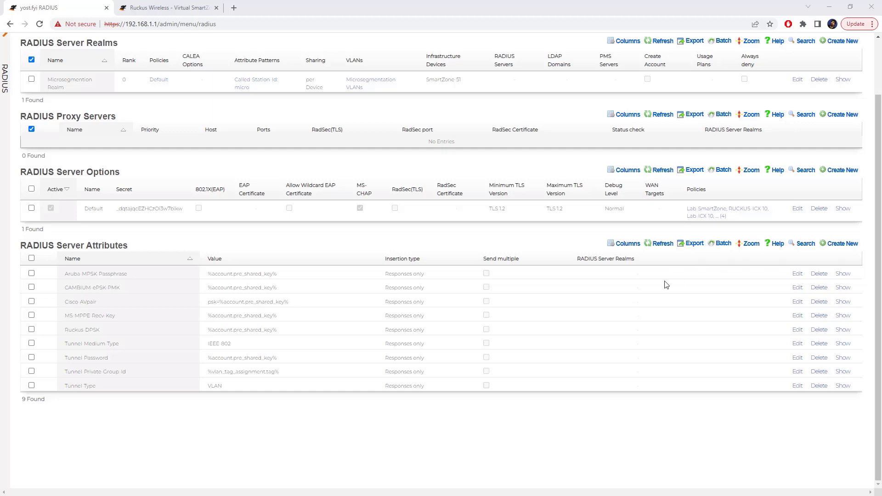
Start a WLAN named "Microsegmentation WLAN" in the SiteA access point zone and assign it the default [SiteA] AP profile
scroll(350, 222, up, 2)
mouse_move(166, 78)
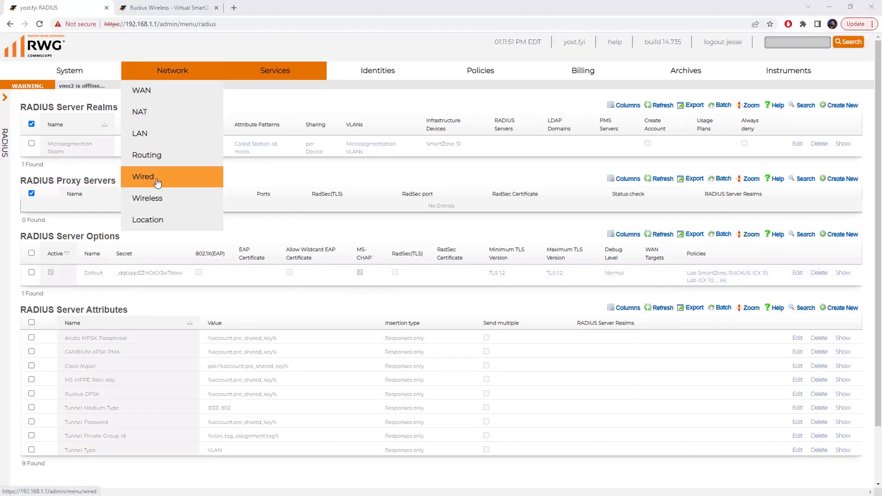
click(158, 198)
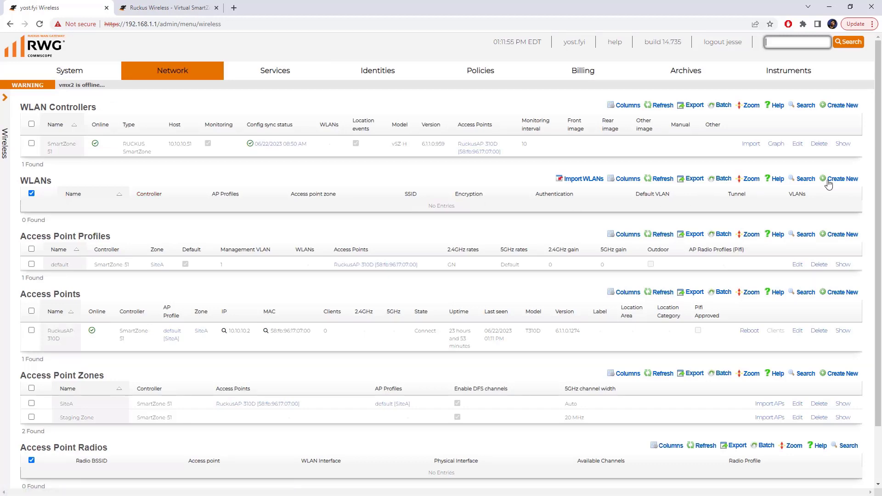
click(841, 179)
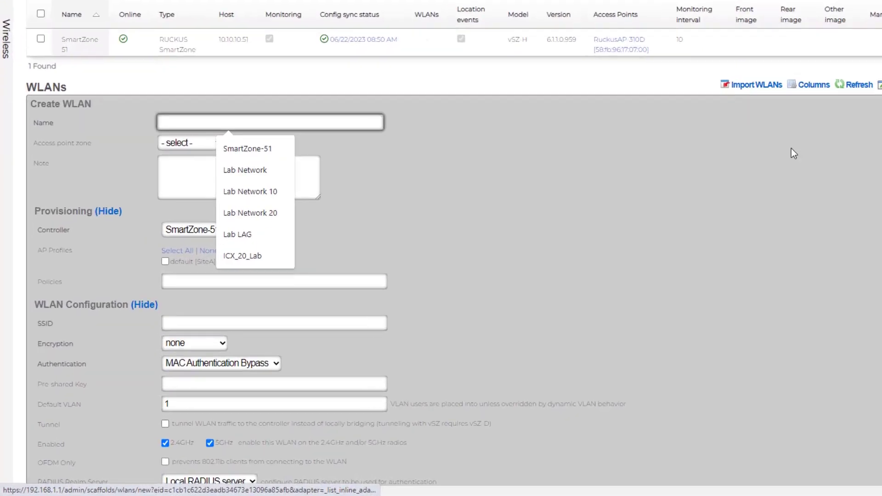
text(Microsegmentation WLAN)
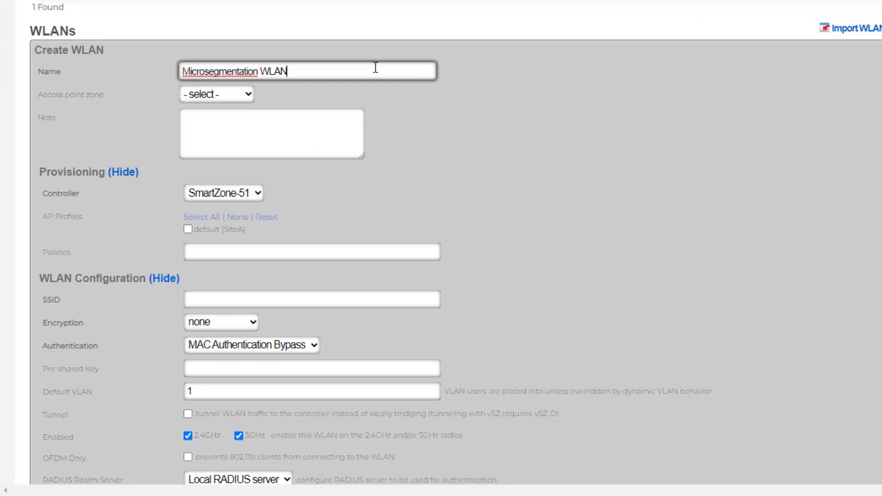
click(218, 94)
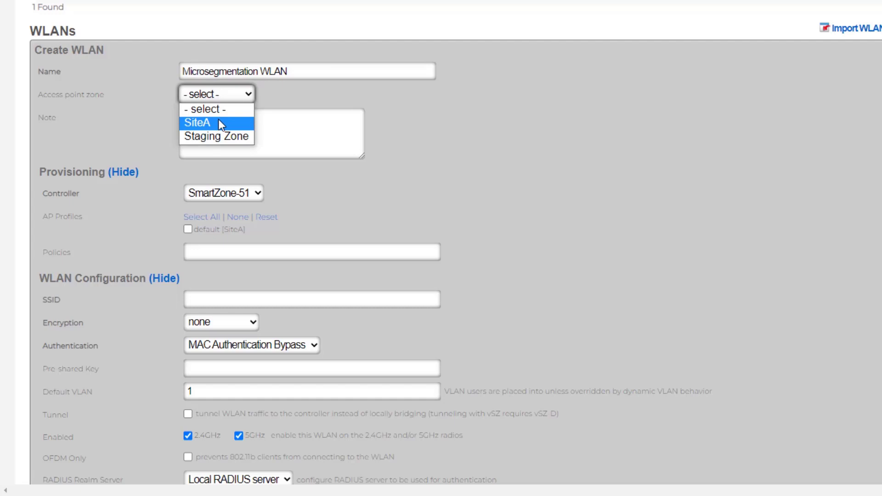
click(218, 123)
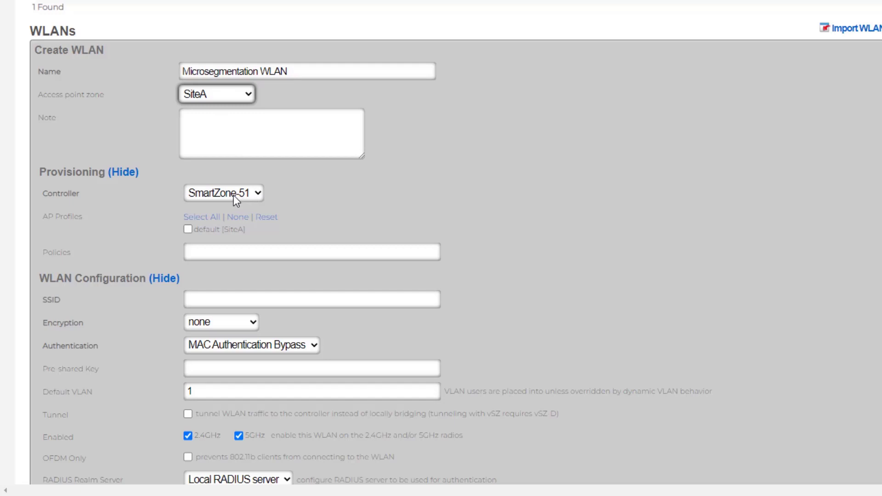
click(188, 230)
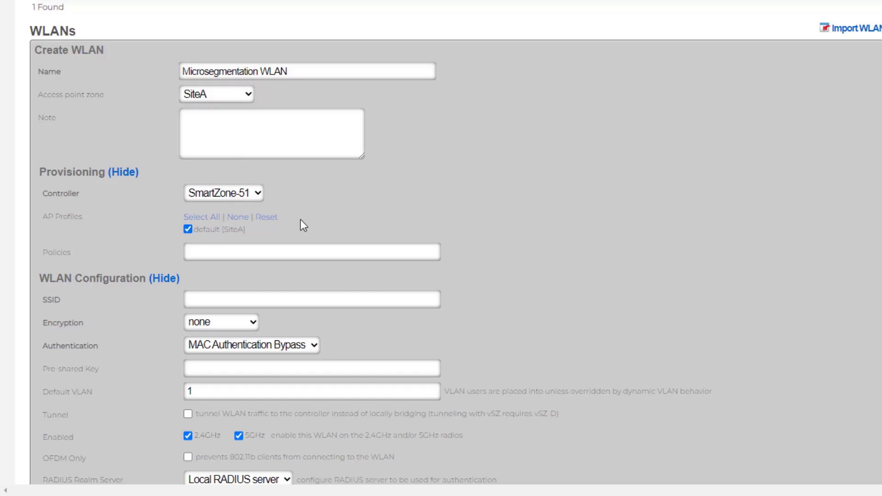
Set the WLAN's SSID to "micro" and create the WLAN
scroll(570, 178, down, 3)
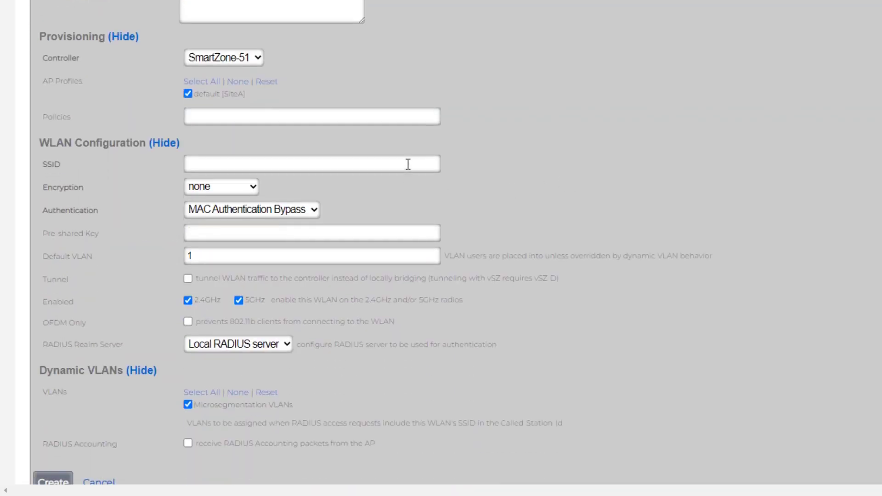
click(407, 164)
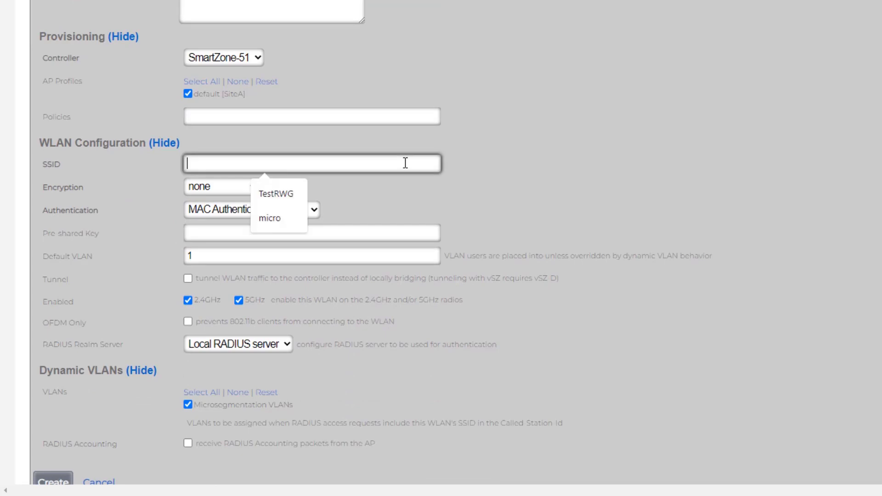
click(405, 164)
text(micro)
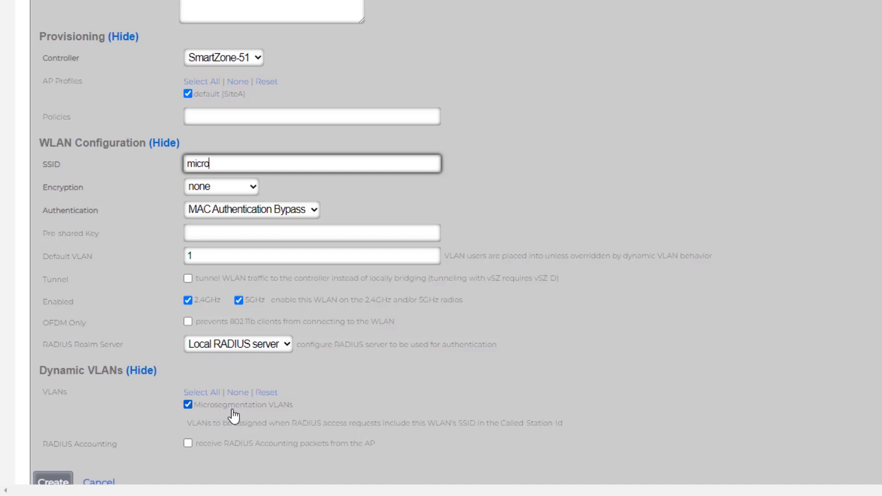
scroll(431, 418, down, 2)
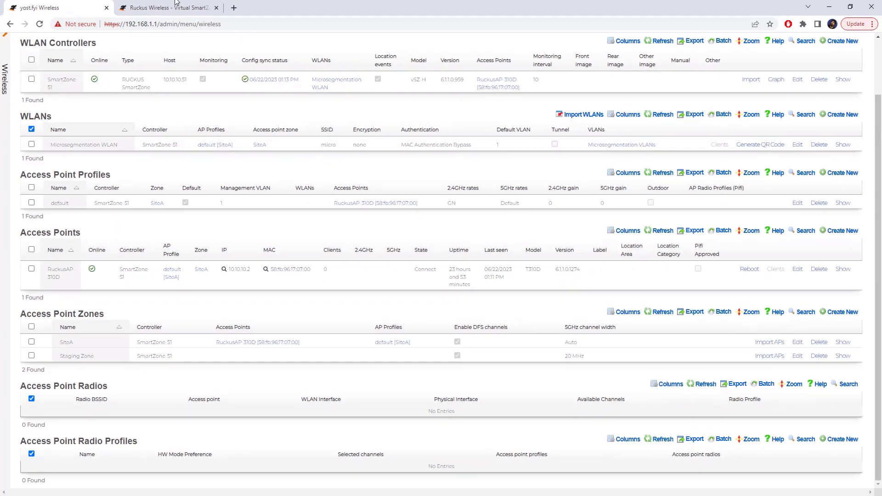
Switch to Virtual SmartZone and review the Microsegmentation WLAN's authentication, encryption and RADIUS service settings, leaving its configuration without saving
click(168, 8)
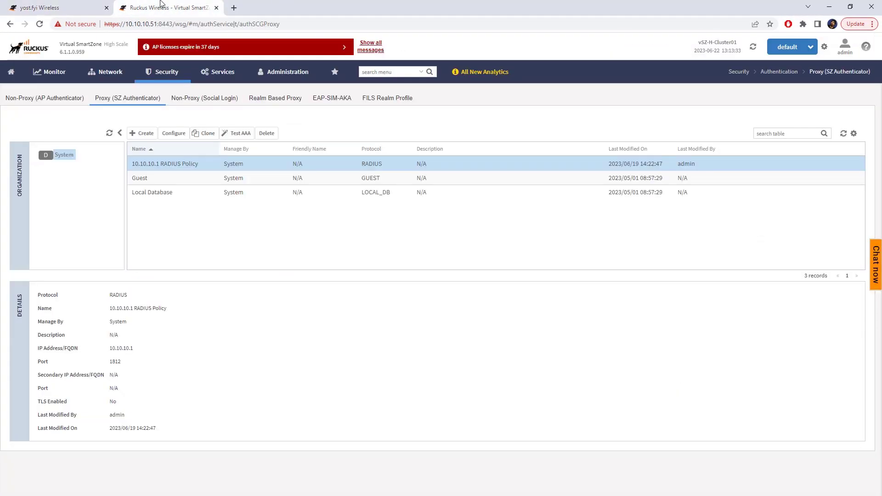
click(109, 73)
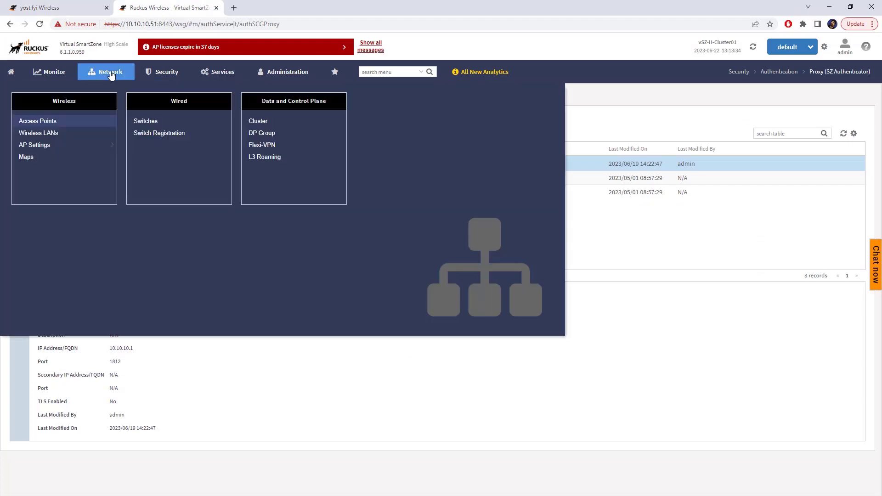
click(47, 133)
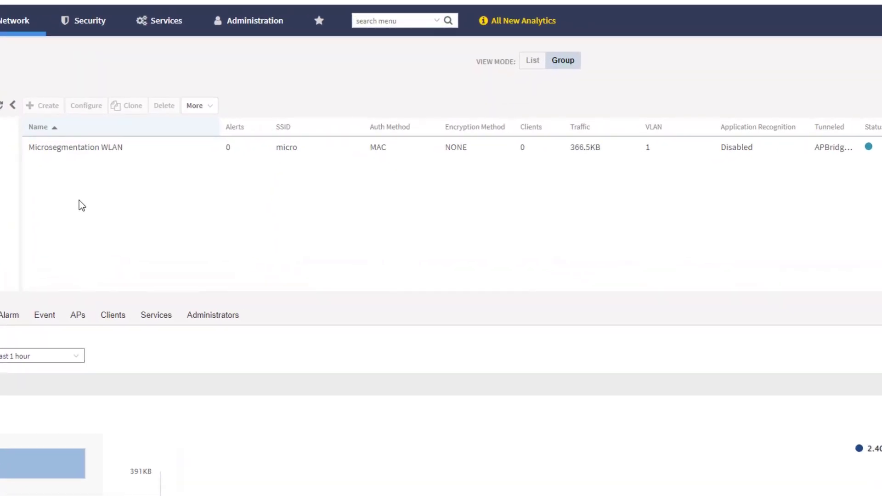
click(86, 151)
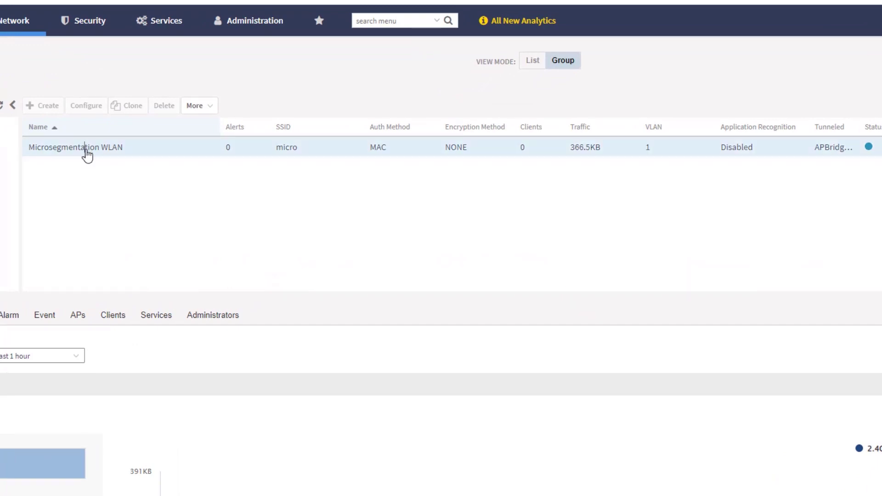
click(87, 107)
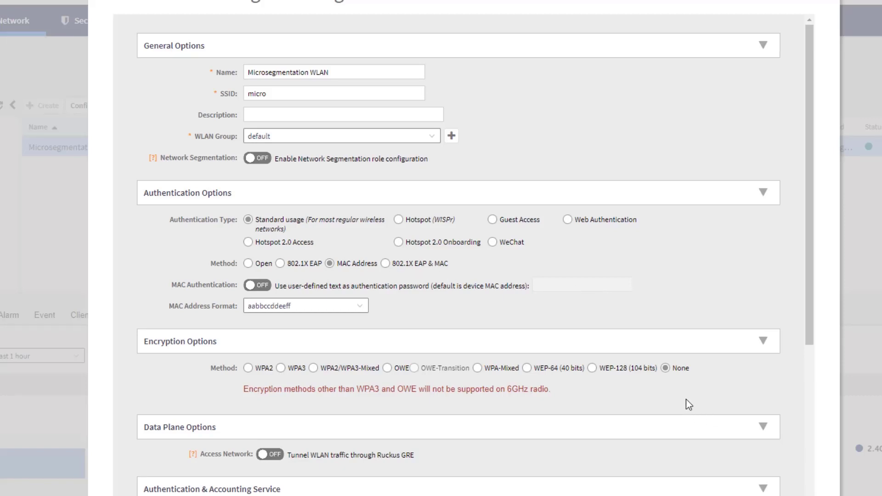
scroll(680, 382, down, 4)
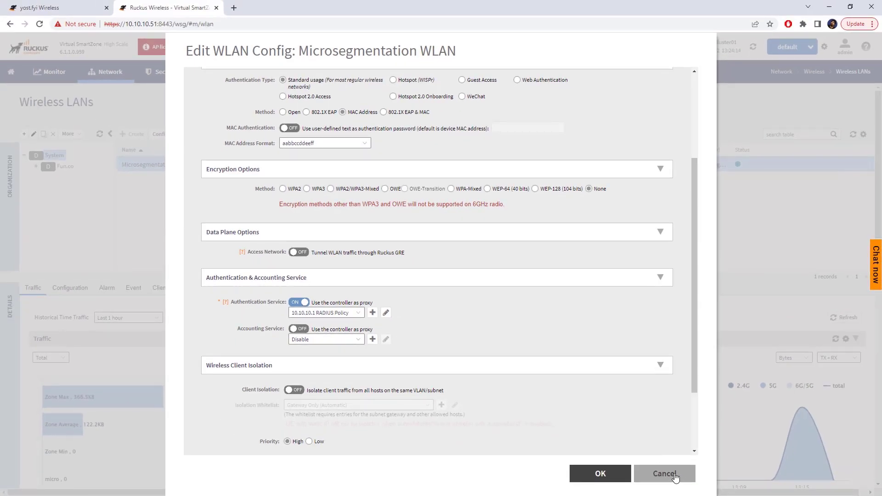
click(675, 478)
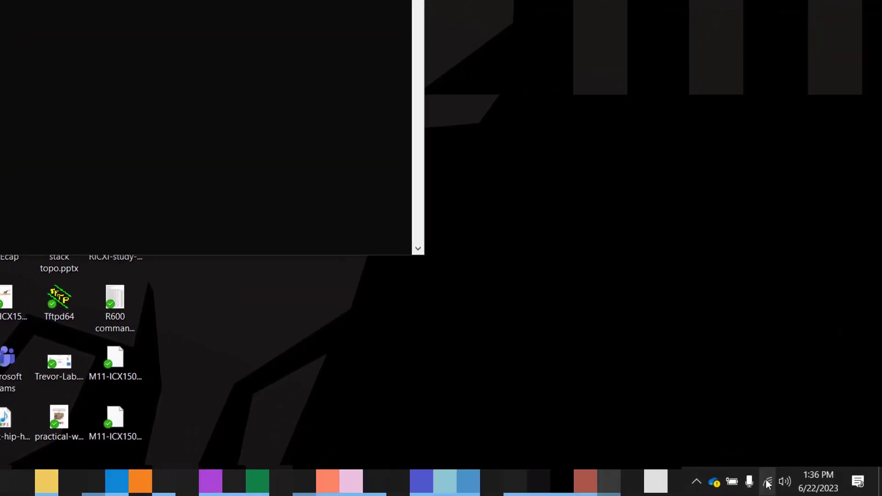
Connect the Windows computer to the open "micro" Wi-Fi network
click(768, 483)
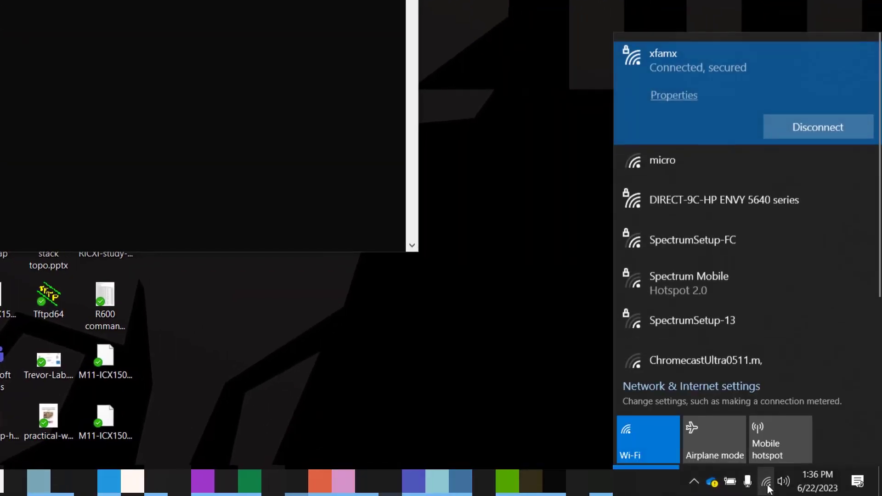
click(719, 179)
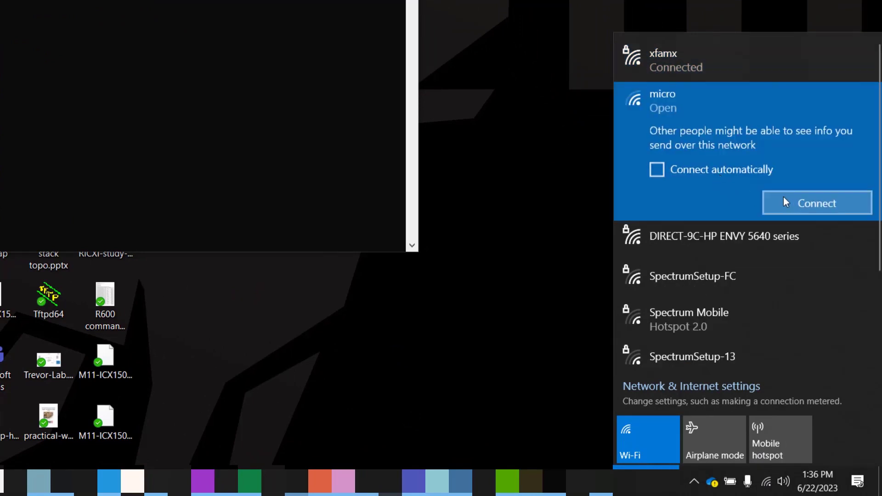
click(808, 202)
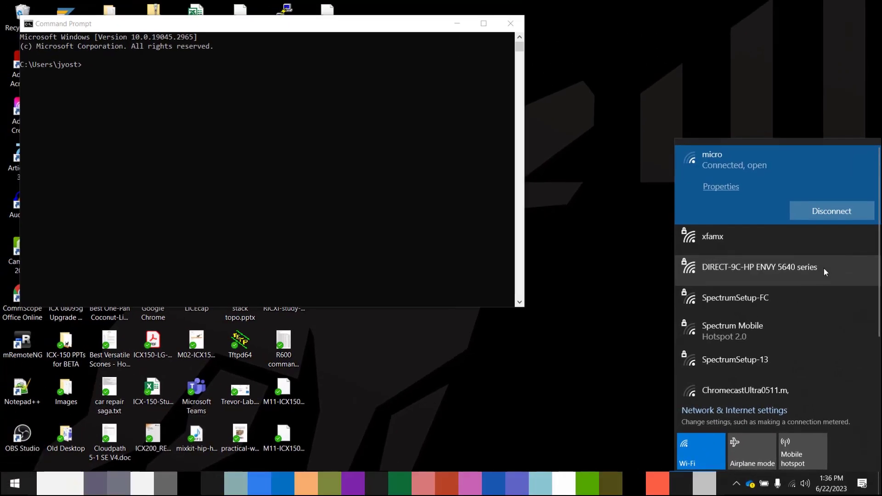
Run ipconfig /all in Command Prompt to examine the Wi-Fi adapter's IP address, subnet mask and gateway
click(435, 173)
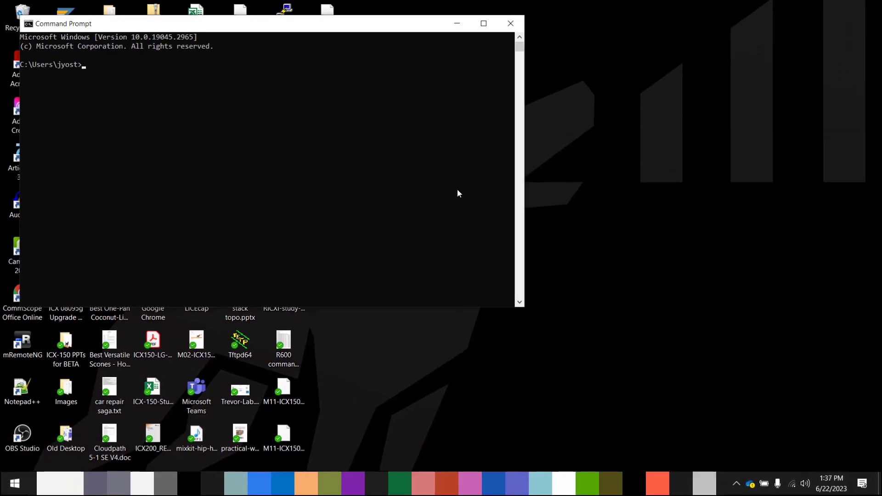
text(ipconfig /al)
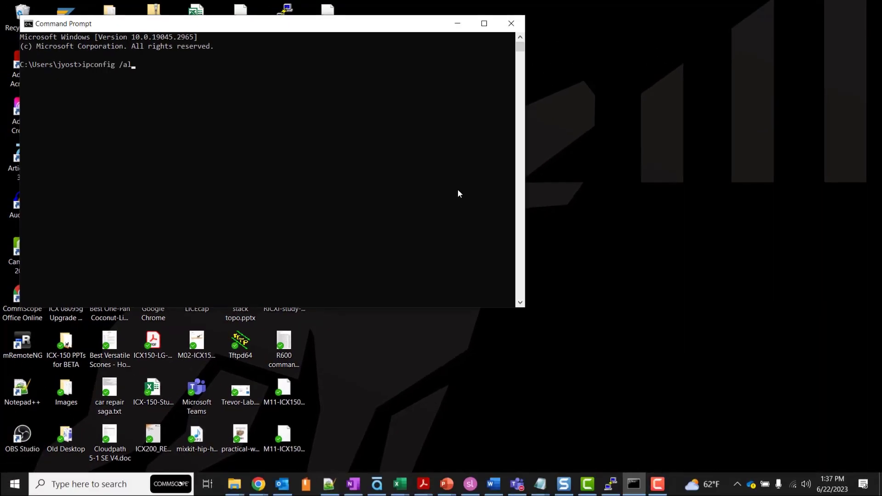
text(l)
key(Return)
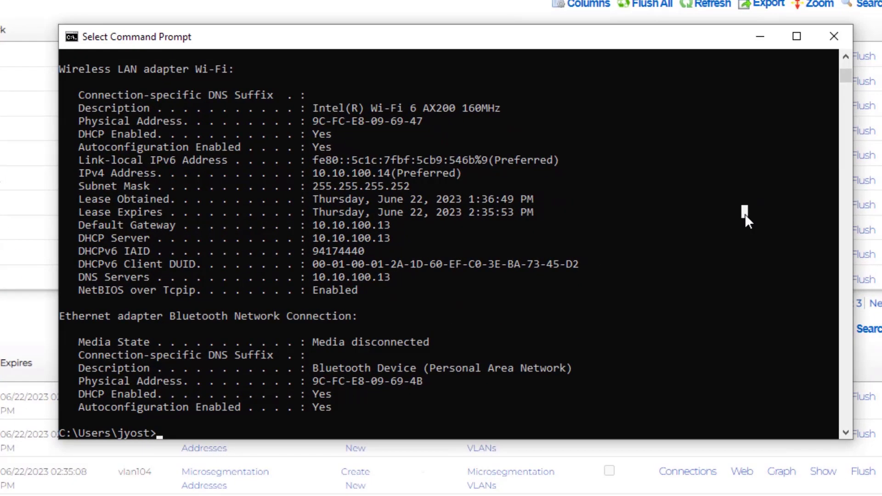
Ping the other microsegmented client at 10.10.100.18 to test isolation, and stop the ping before it completes
text(ping )
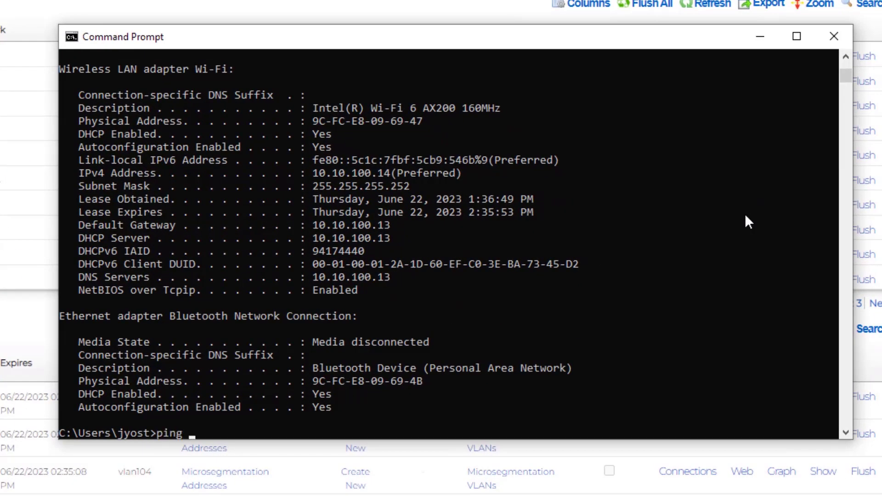
text(10.10.100.18)
key(Return)
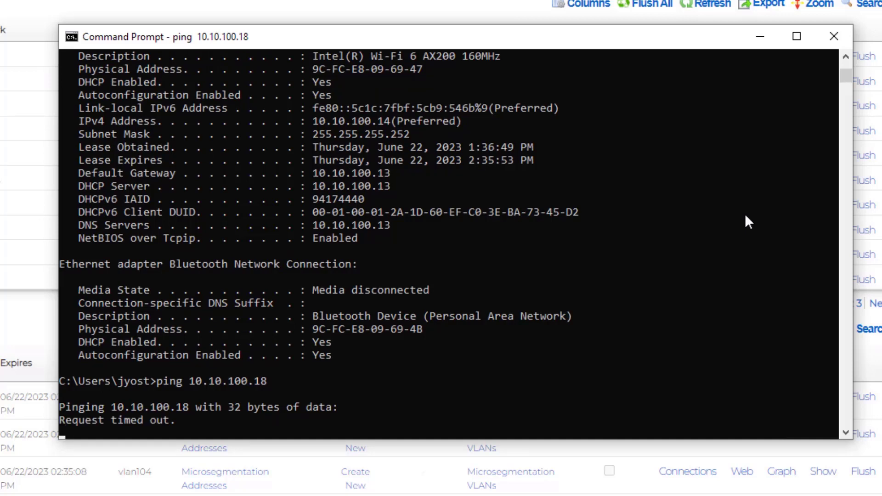
key(ctrl+c)
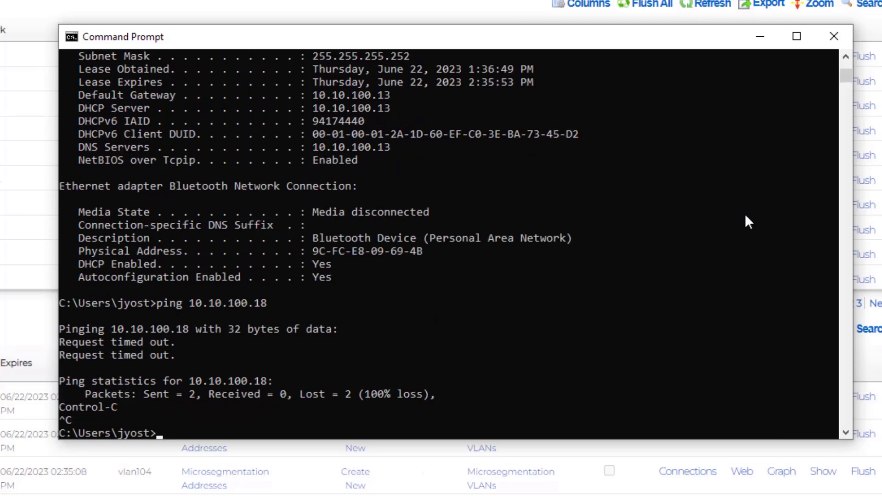
Ping 8.8.8.8 to test internet access, and minimize Command Prompt to return to the gateway's MAC entries and DHCP leases
key(Up)
key(BackSpace)
key(BackSpace)
key(BackSpace)
key(BackSpace)
key(BackSpace)
key(BackSpace)
key(BackSpace)
key(BackSpace)
key(BackSpace)
key(BackSpace)
key(BackSpace)
key(BackSpace)
text(8.8.8.8)
key(Return)
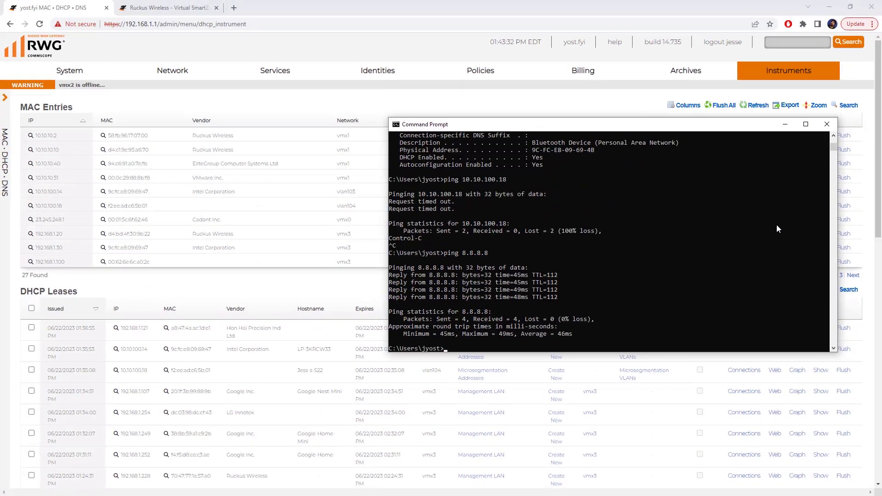
click(786, 124)
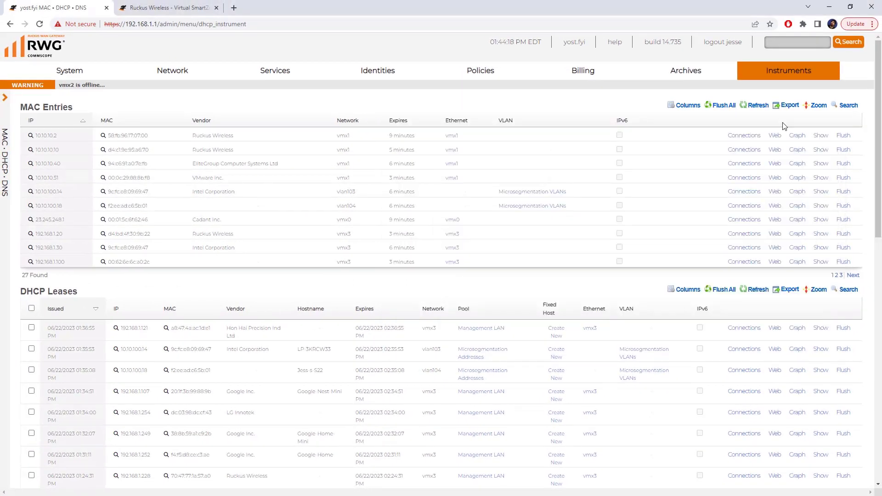